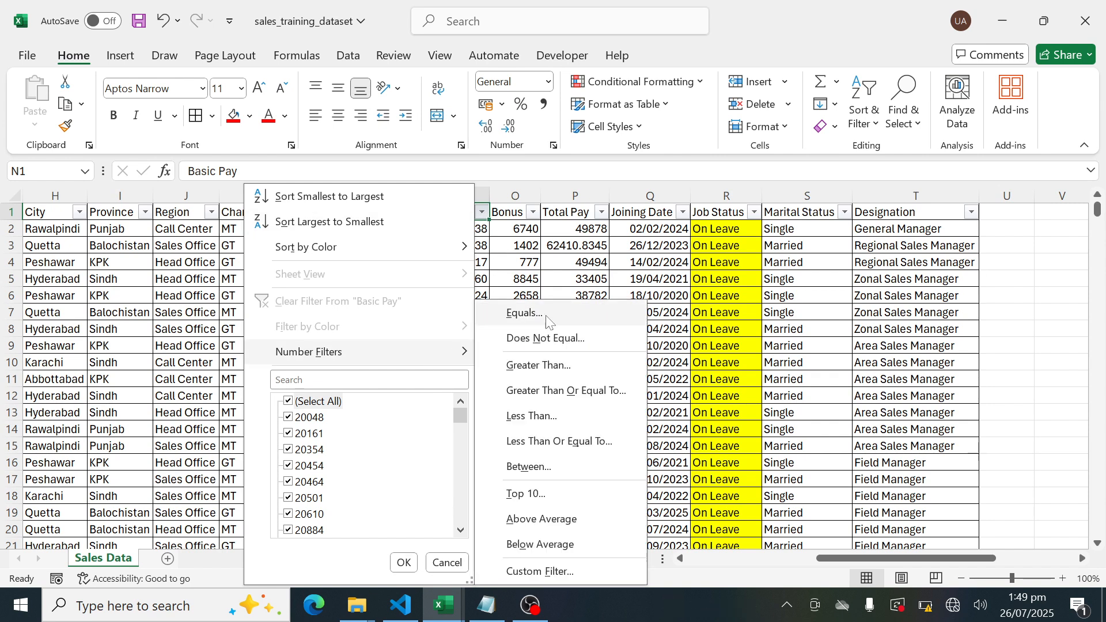
Filter the Basic Pay column to show only values equal to 50000.
left_click(545, 316)
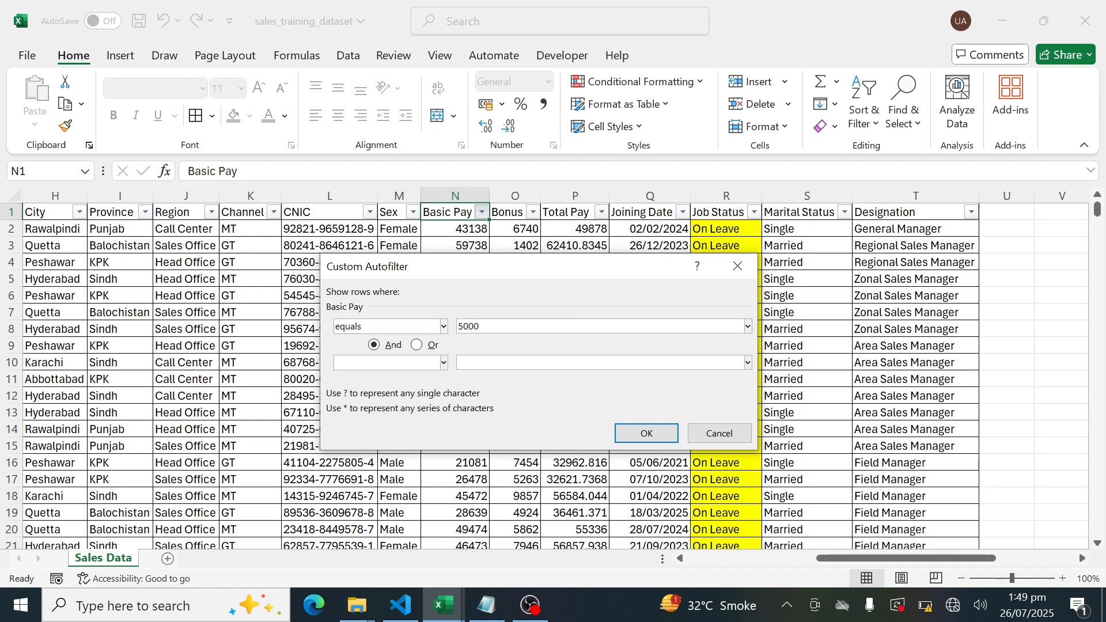
type("0")
left_click(666, 438)
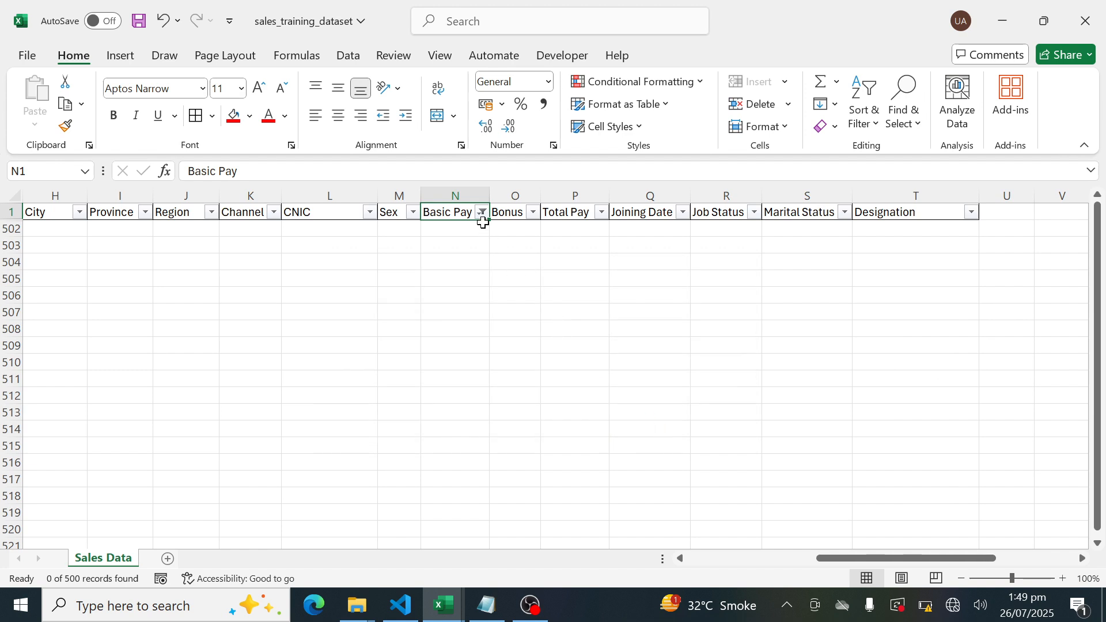
Reapply the equals 50000 criterion on the Basic Pay column and clear that column's filter.
left_click(483, 216)
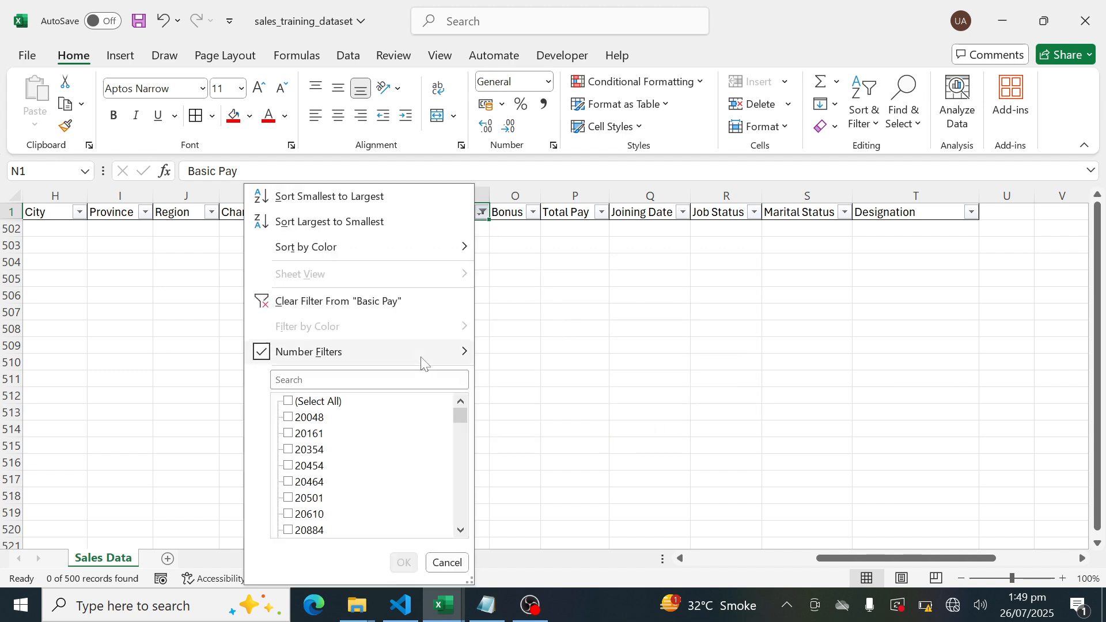
mouse_move(424, 363)
left_click(563, 313)
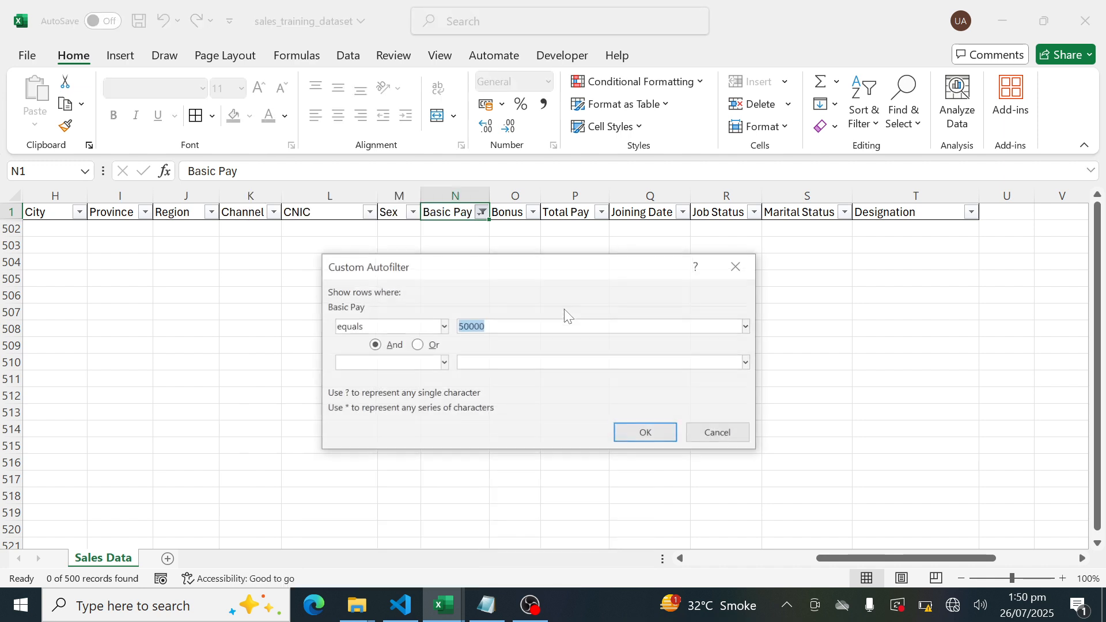
key("Return")
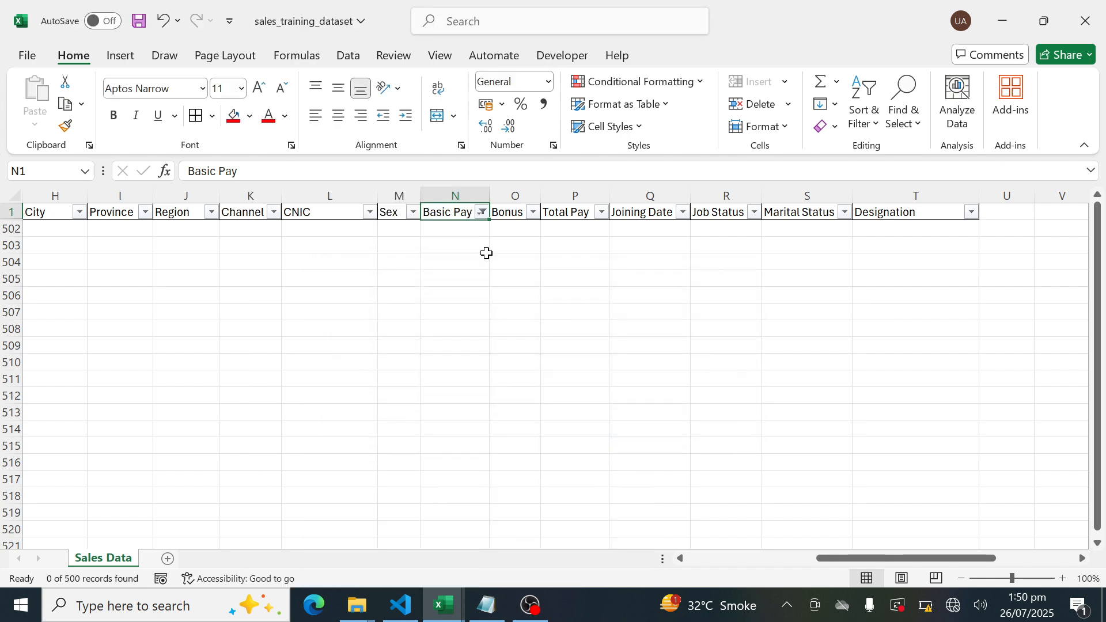
left_click(483, 213)
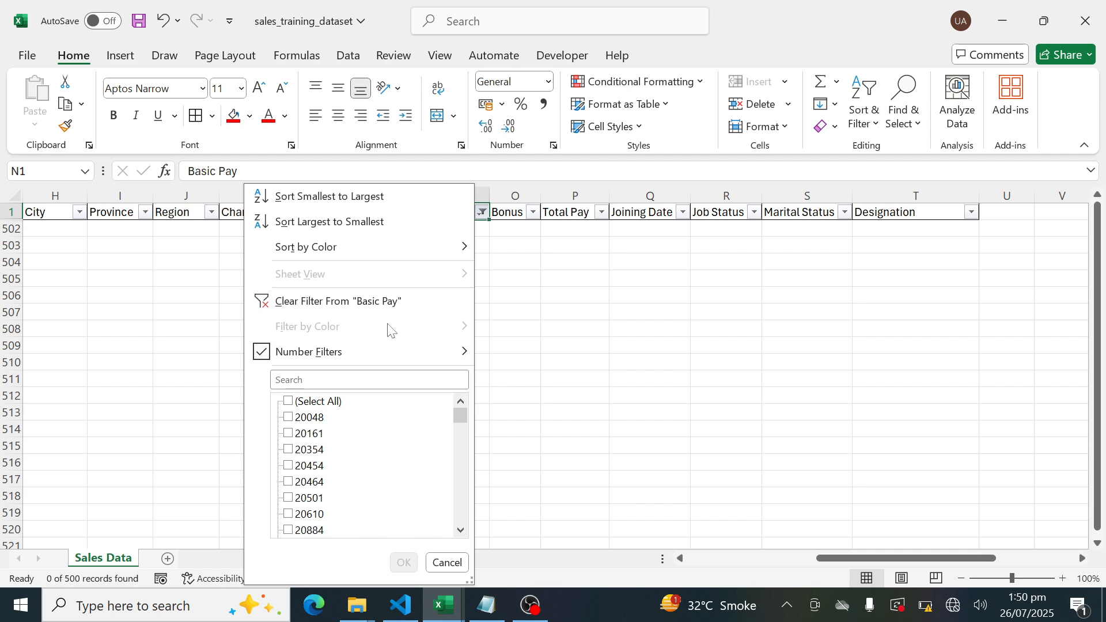
left_click(354, 302)
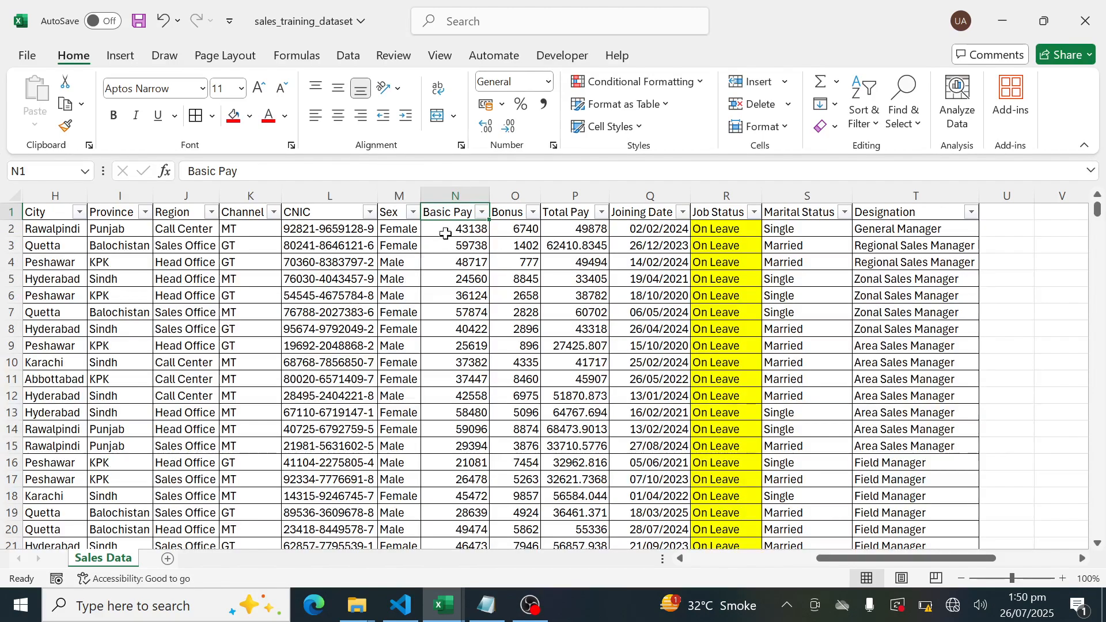
left_click(482, 213)
mouse_move(444, 348)
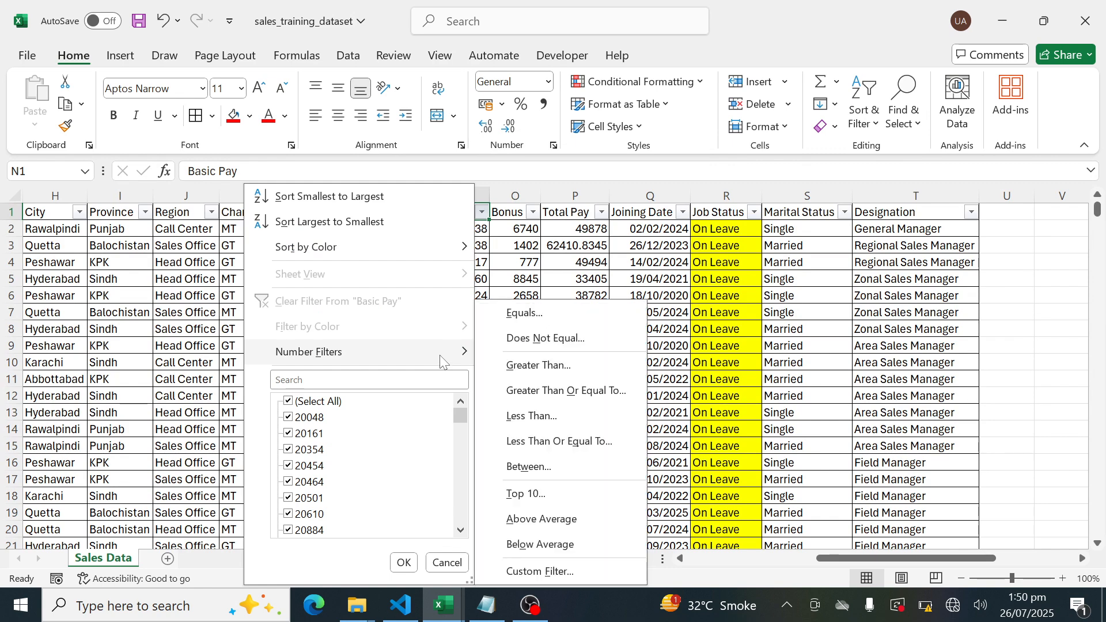
left_click(530, 416)
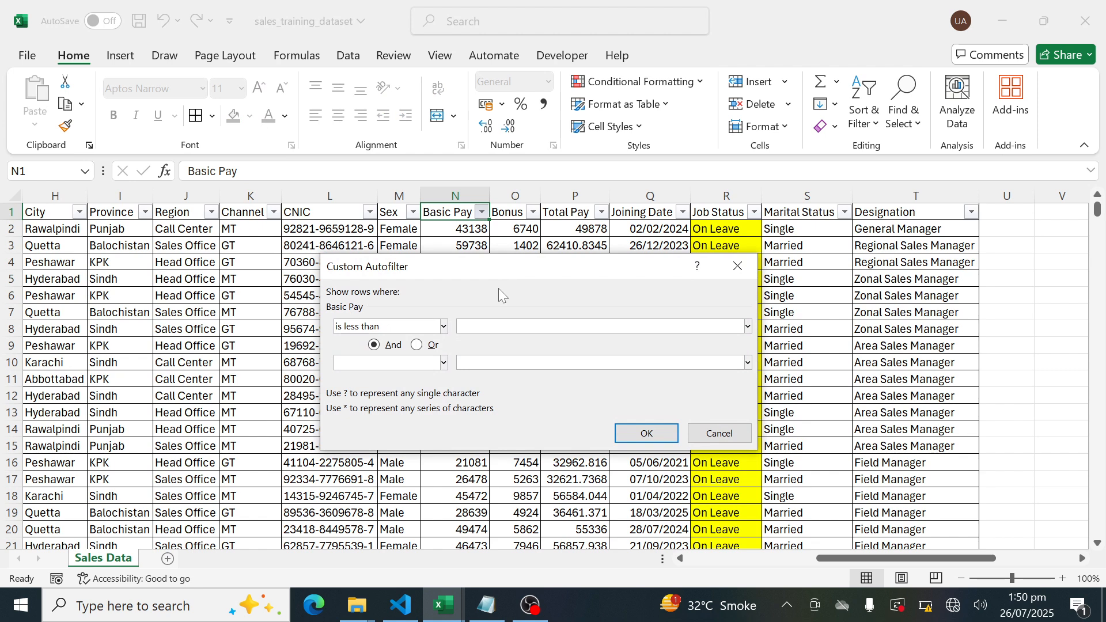
key("Escape")
Filter the Basic Pay column to values less than 50000 and check the remaining rows down to the last one.
left_click(483, 213)
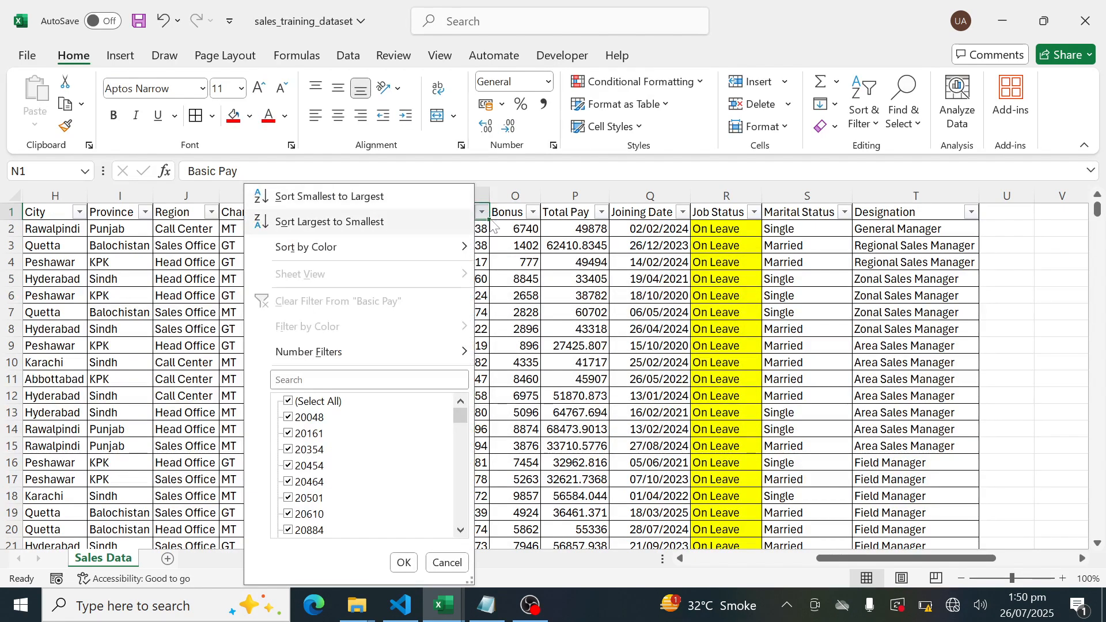
key("Down")
key("Down")
key("Down")
key("Down")
key("Right")
key("Down")
key("Down")
key("Down")
key("Down")
key("Down")
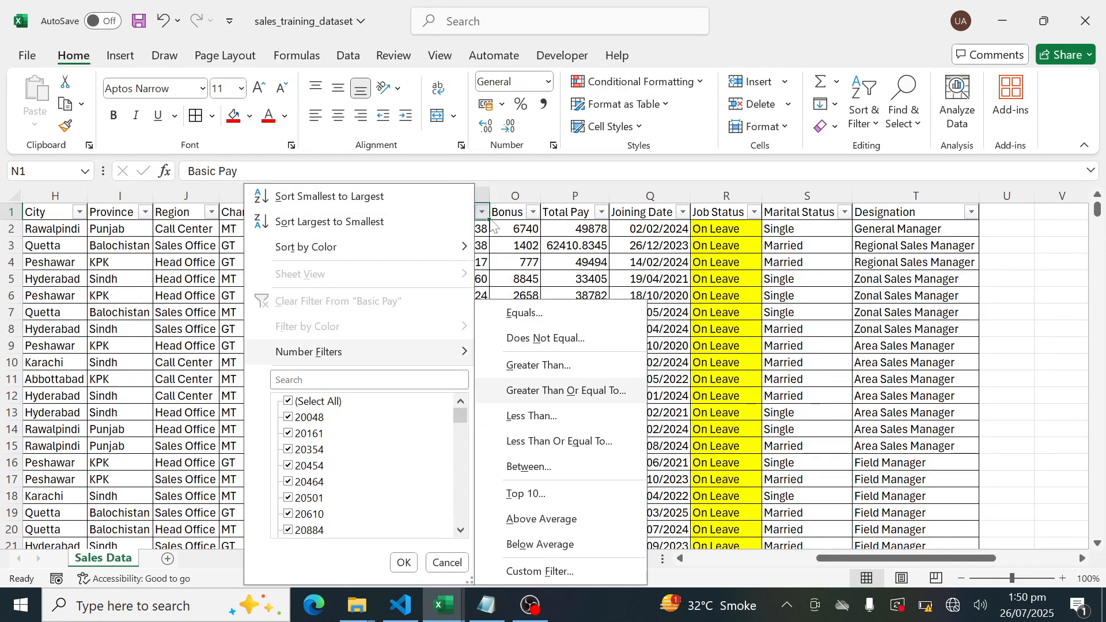
key("Up")
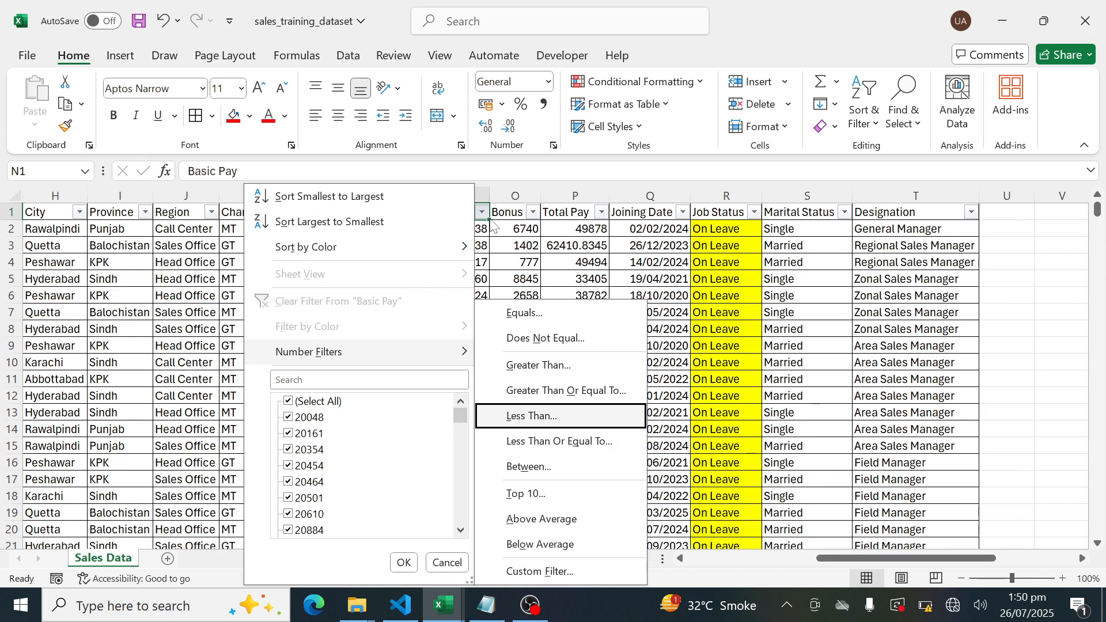
key("Return")
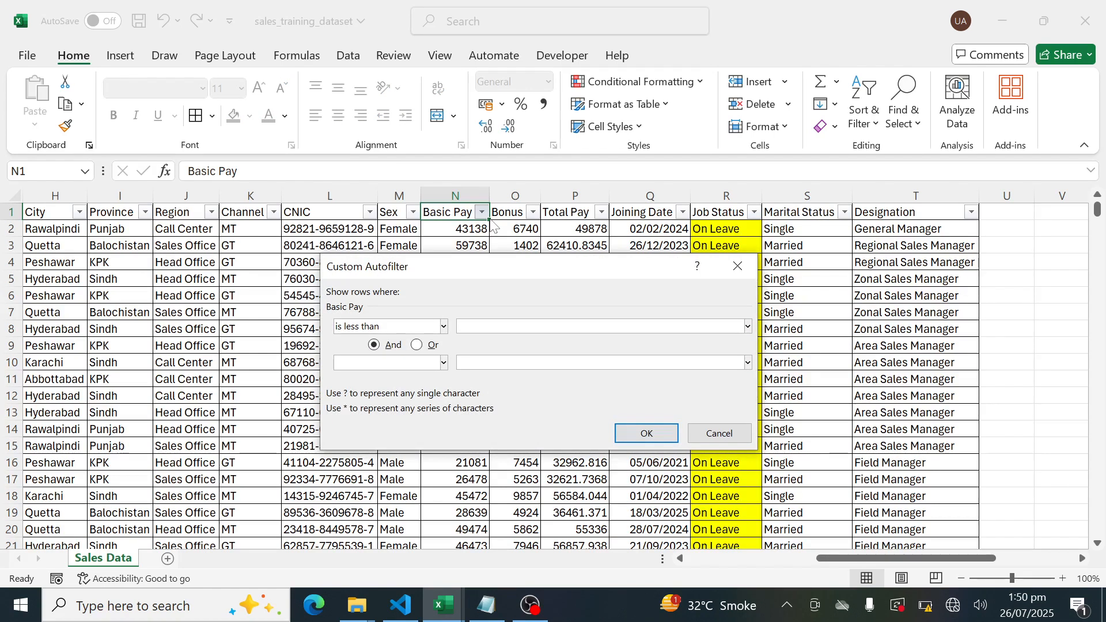
type("50000")
key("Return")
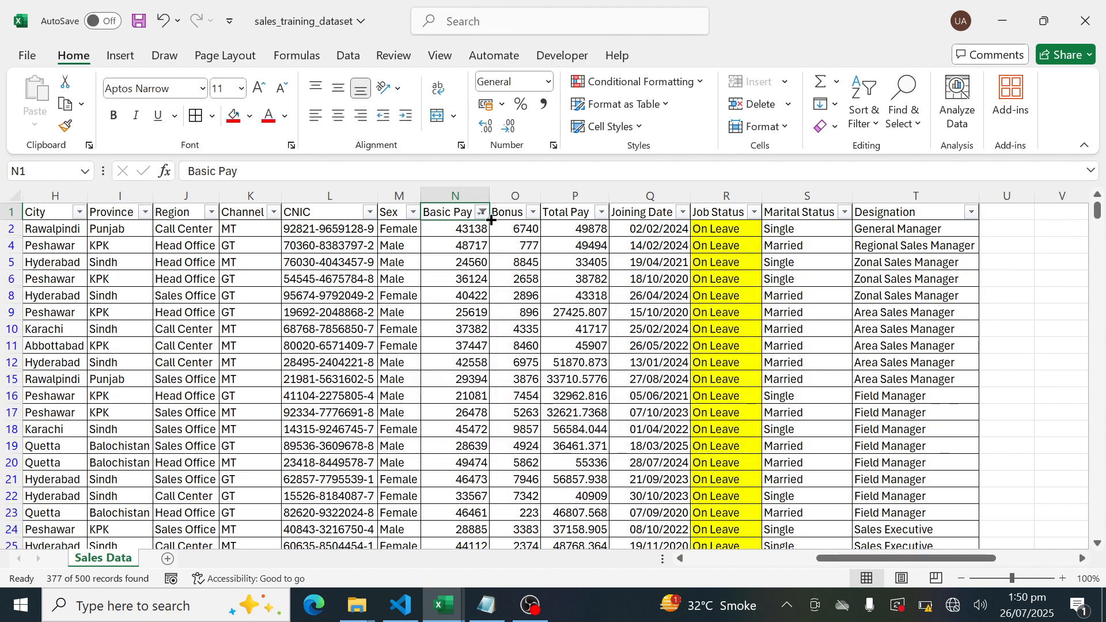
key("Down")
key("ctrl+Down")
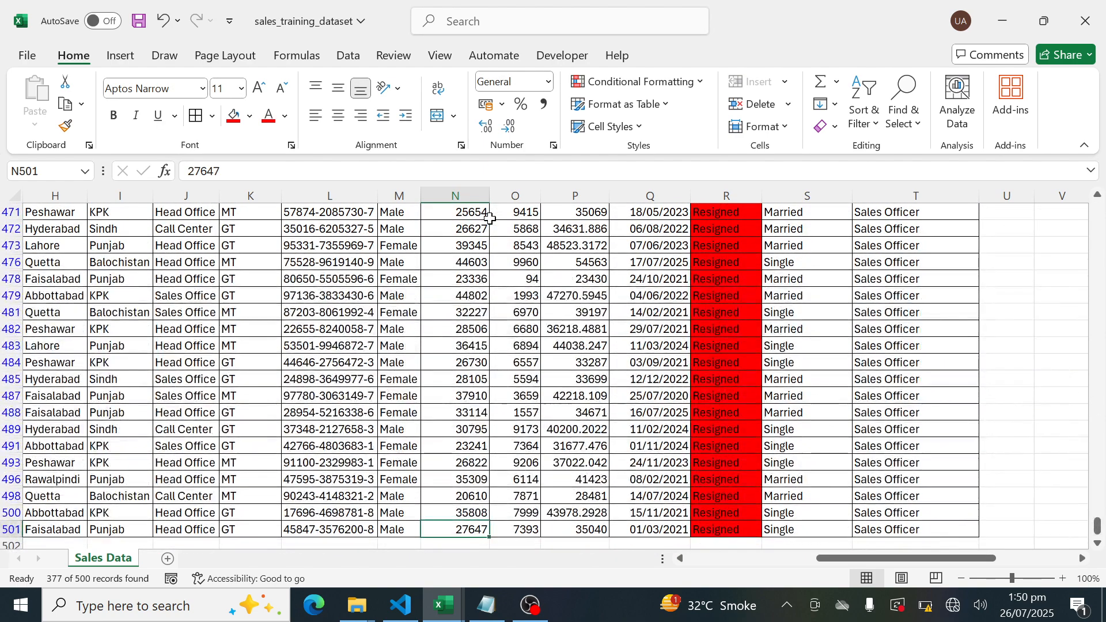
key("ctrl+Up")
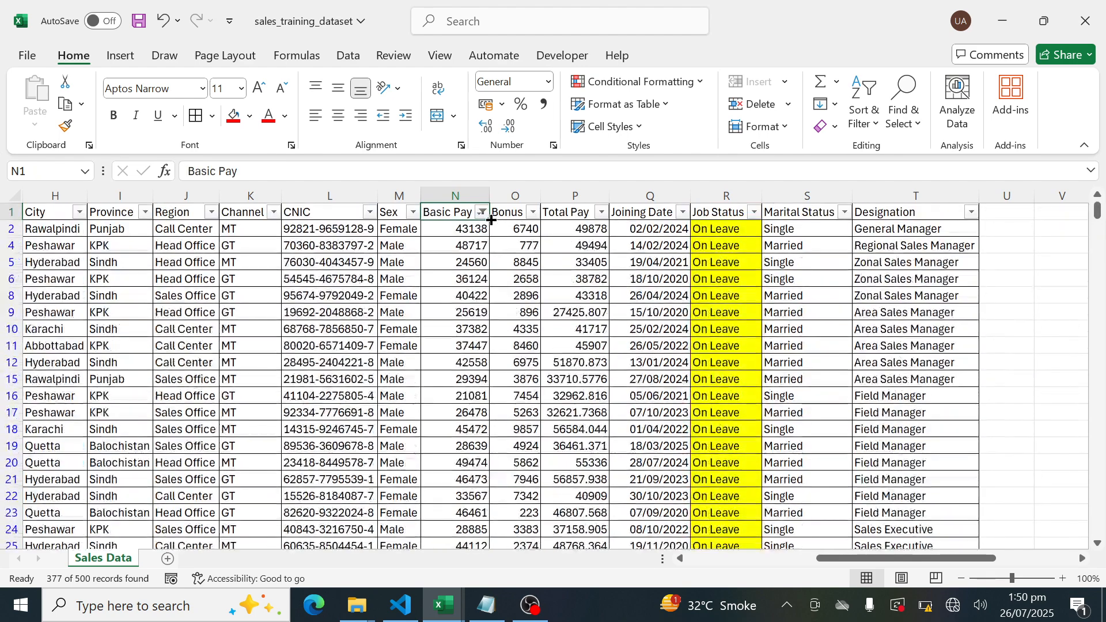
Change the Basic Pay number filter to show only values greater than 80000.
key("alt+Down")
key("Down")
key("Down")
key("Down")
key("Down")
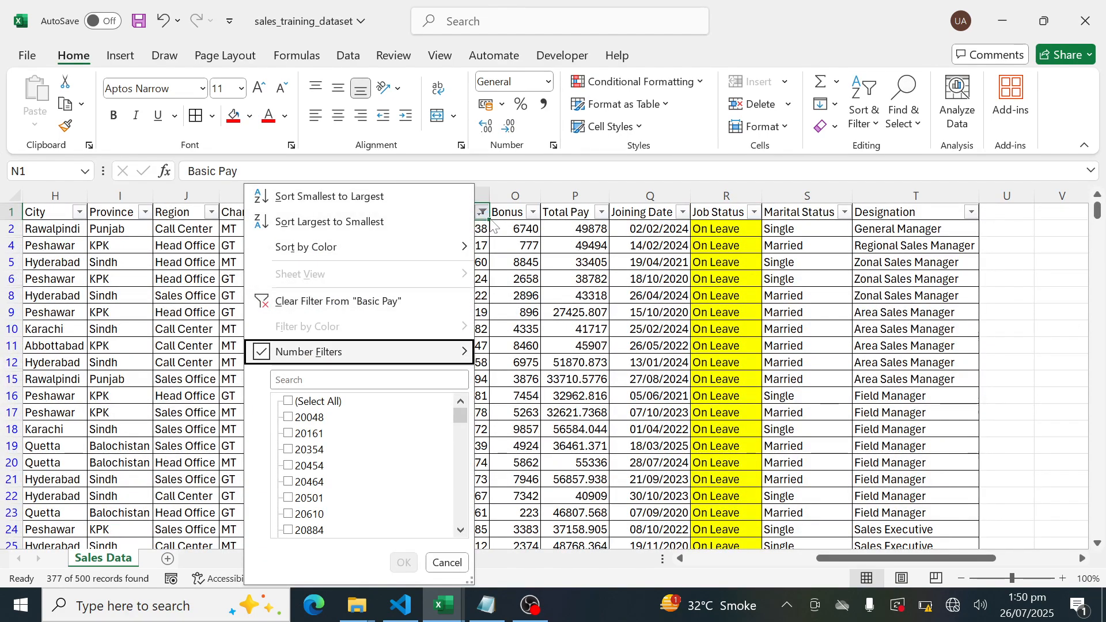
key("Right")
key("Down")
key("Down")
key("Return")
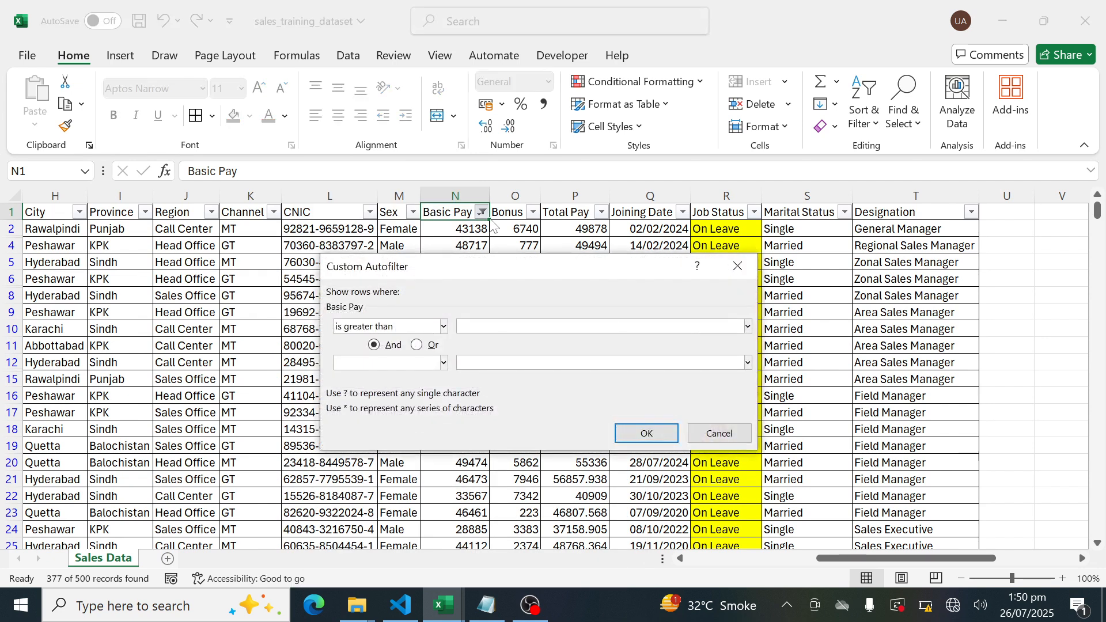
type("80000")
key("Return")
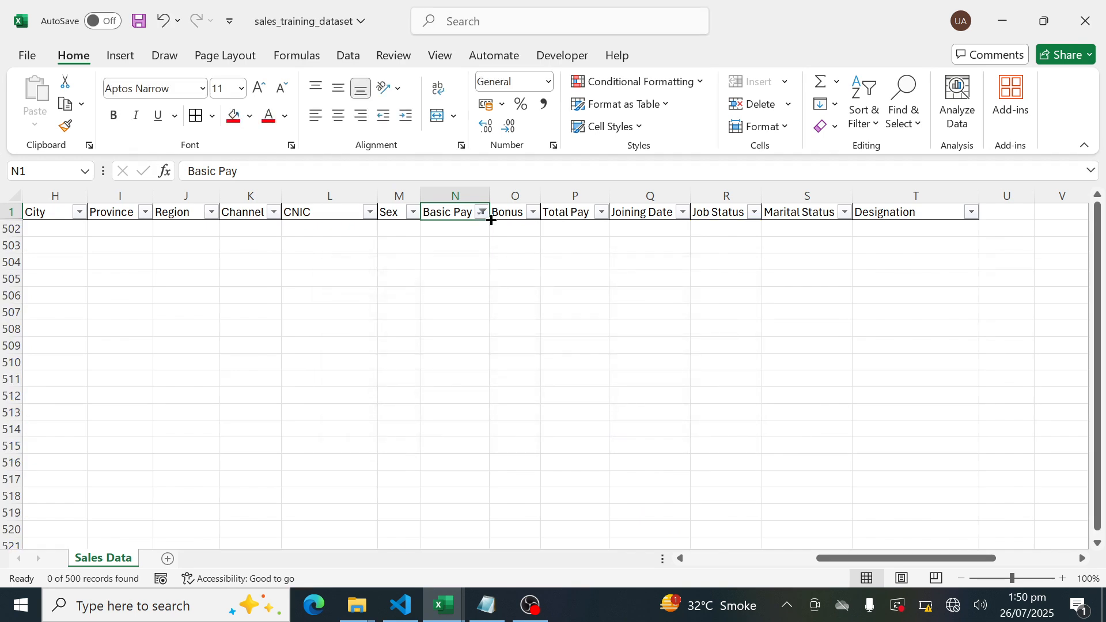
Filter the Basic Pay column to values greater than 52000 and check the remaining rows down to the last one.
left_click(484, 214)
key("Down")
key("Down")
key("Down")
key("Down")
key("Down")
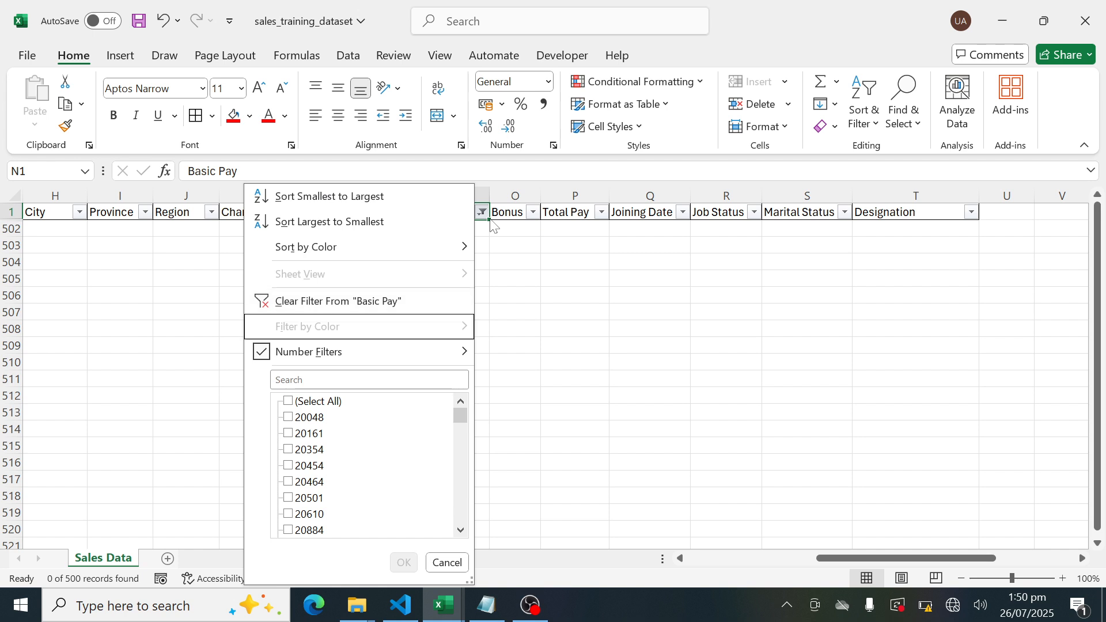
key("Right")
key("Down")
key("Down")
key("Return")
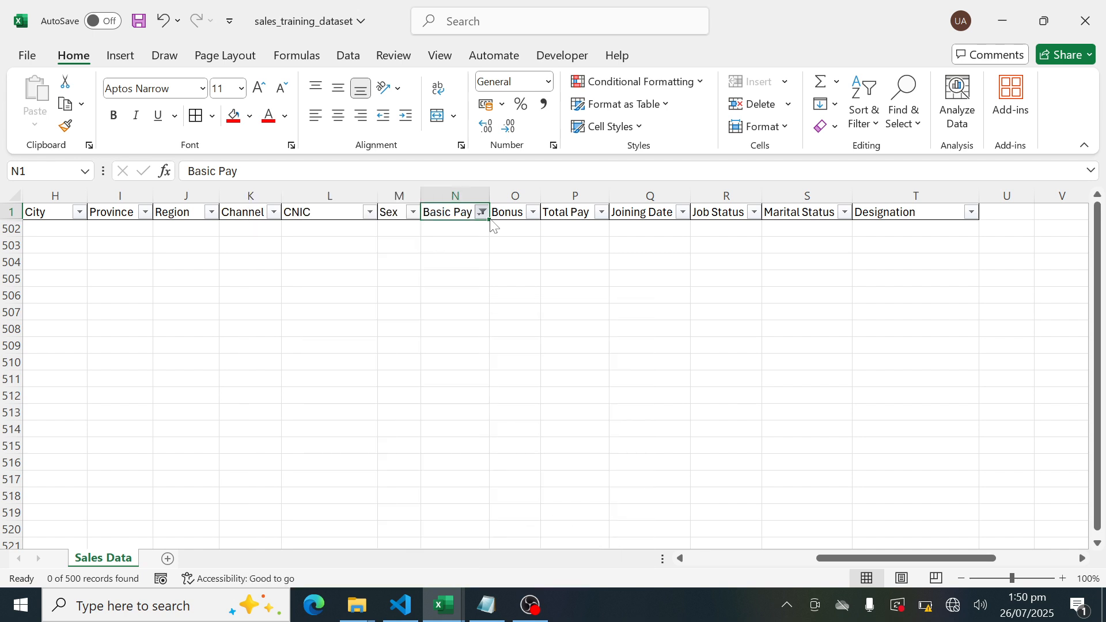
type("52000")
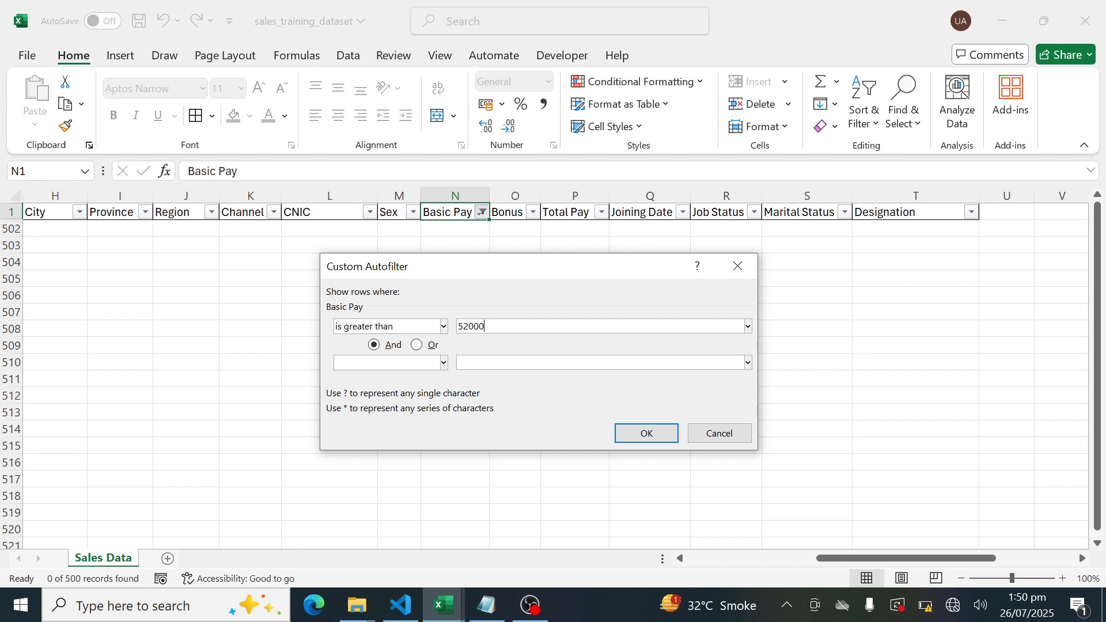
key("Return")
key("Down")
key("Down")
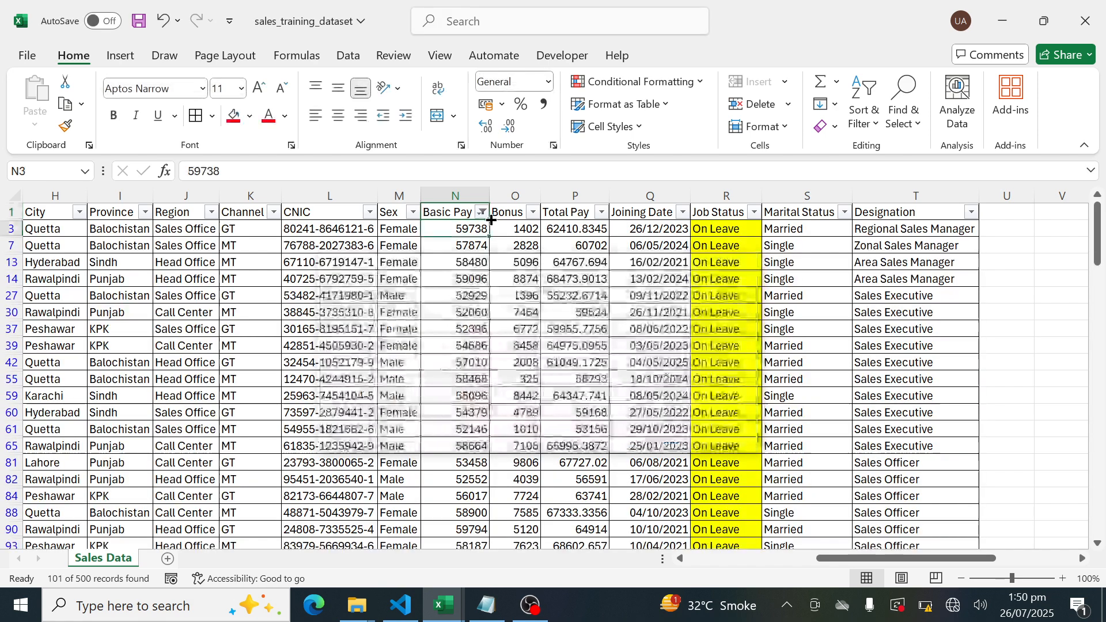
key("ctrl+Down")
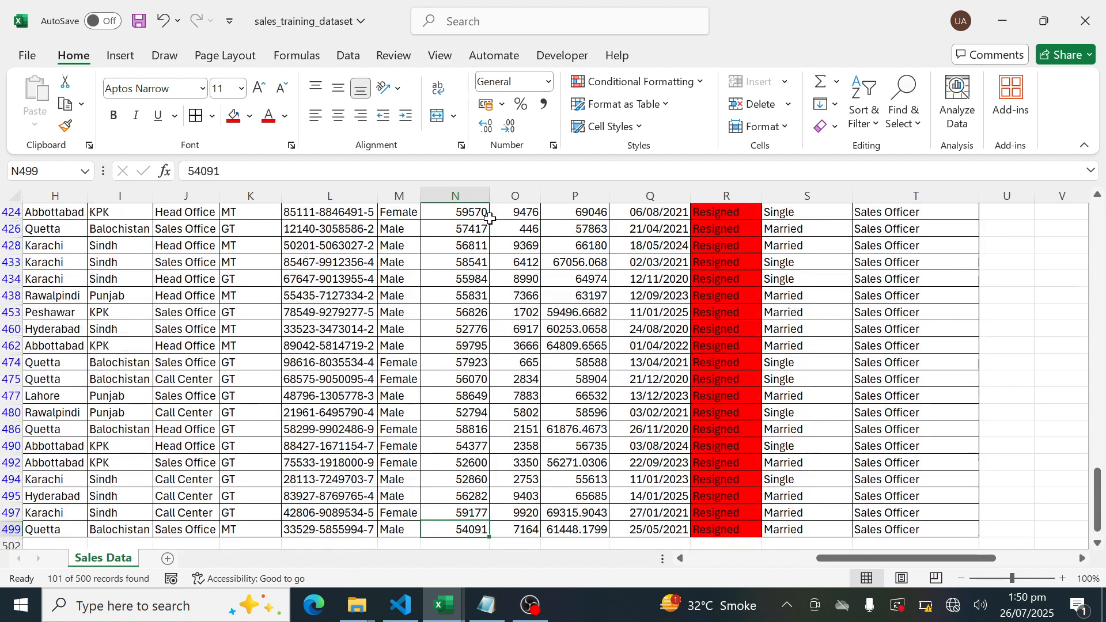
key("ctrl+Up")
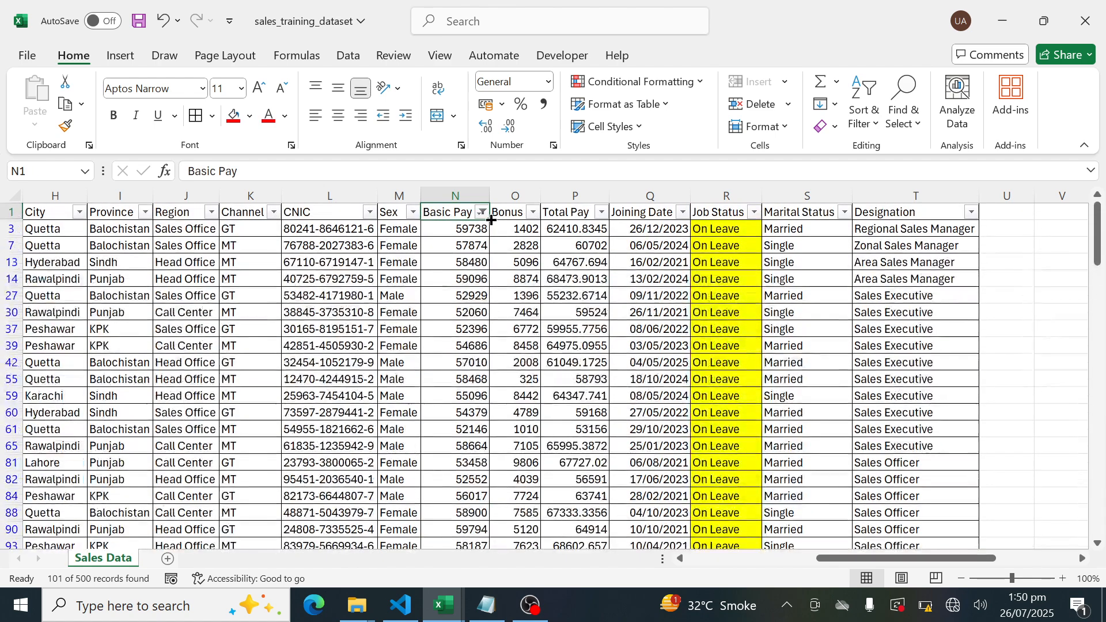
key("Down")
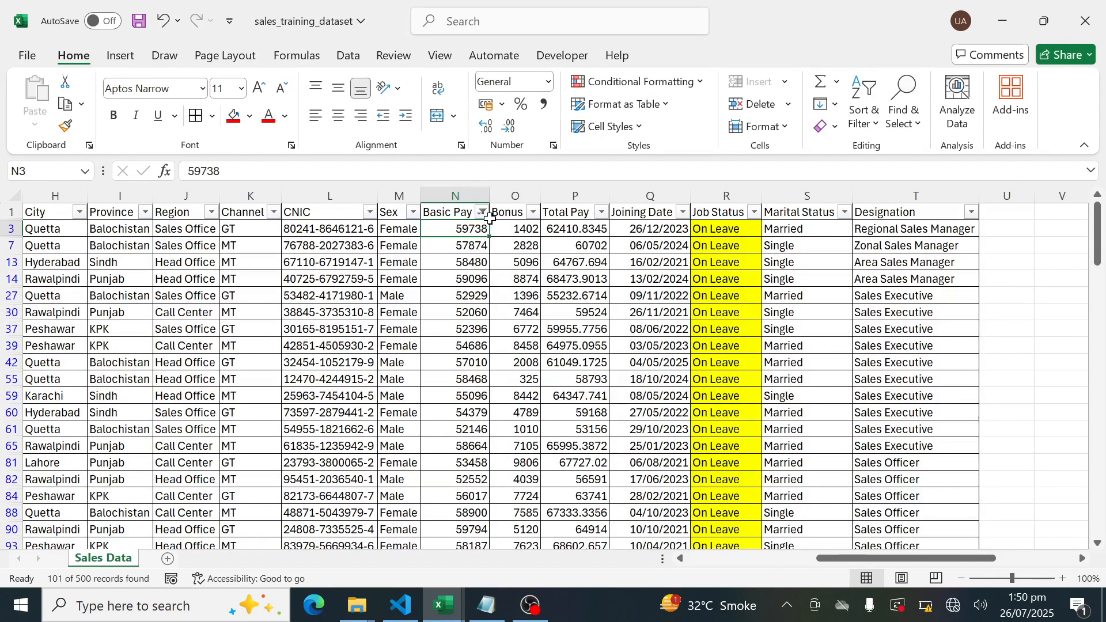
Apply a Between number filter to the Basic Pay column, from 36000 to 58000 inclusive.
left_click(488, 216)
key("Down")
key("Down")
key("Down")
key("Down")
key("Down")
key("Down")
key("Down")
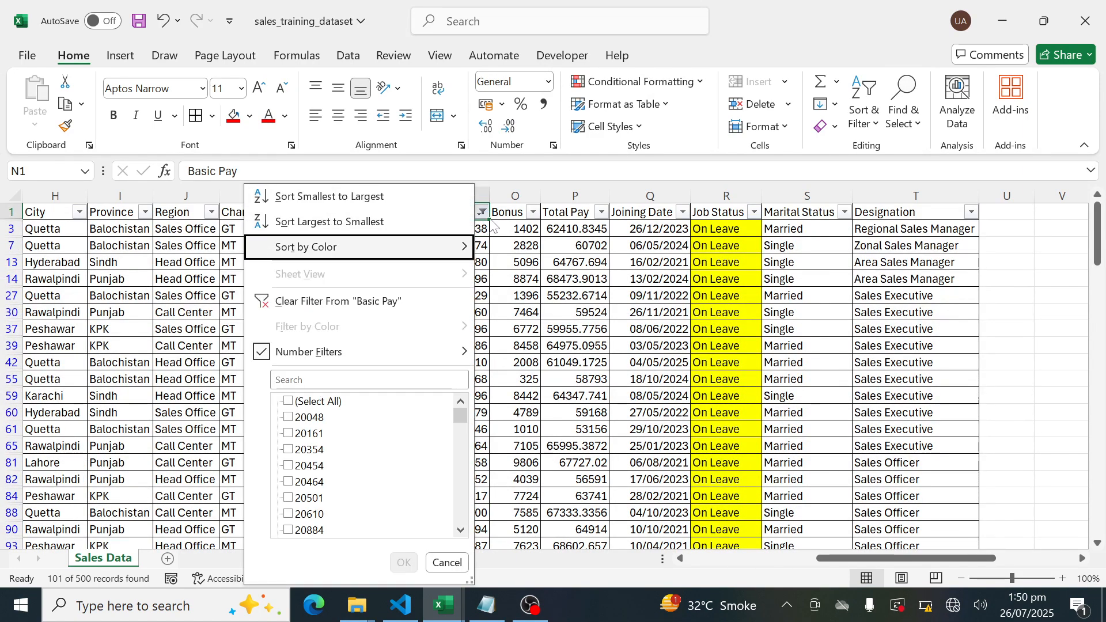
key("Right")
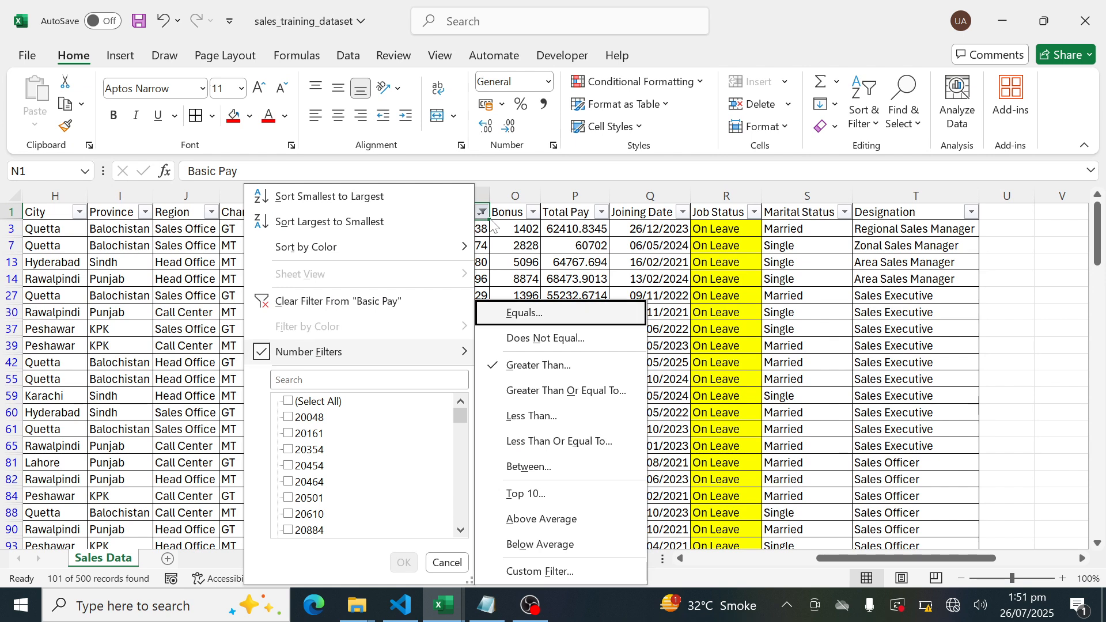
key("Down")
key("Down")
key("Down")
key("Down")
key("Down")
key("Down")
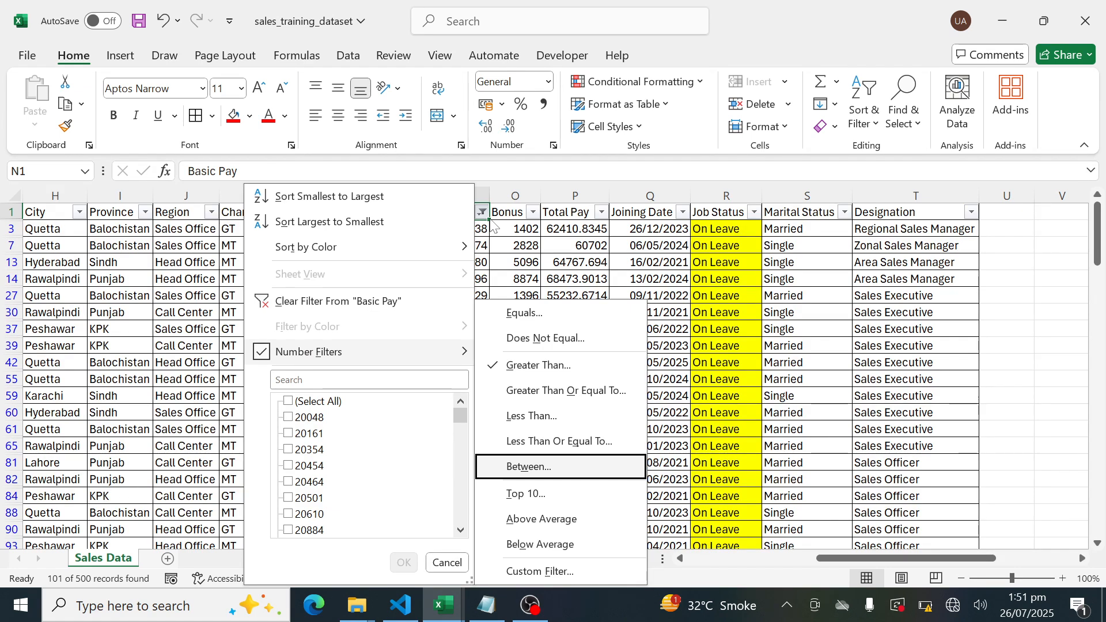
key("Return")
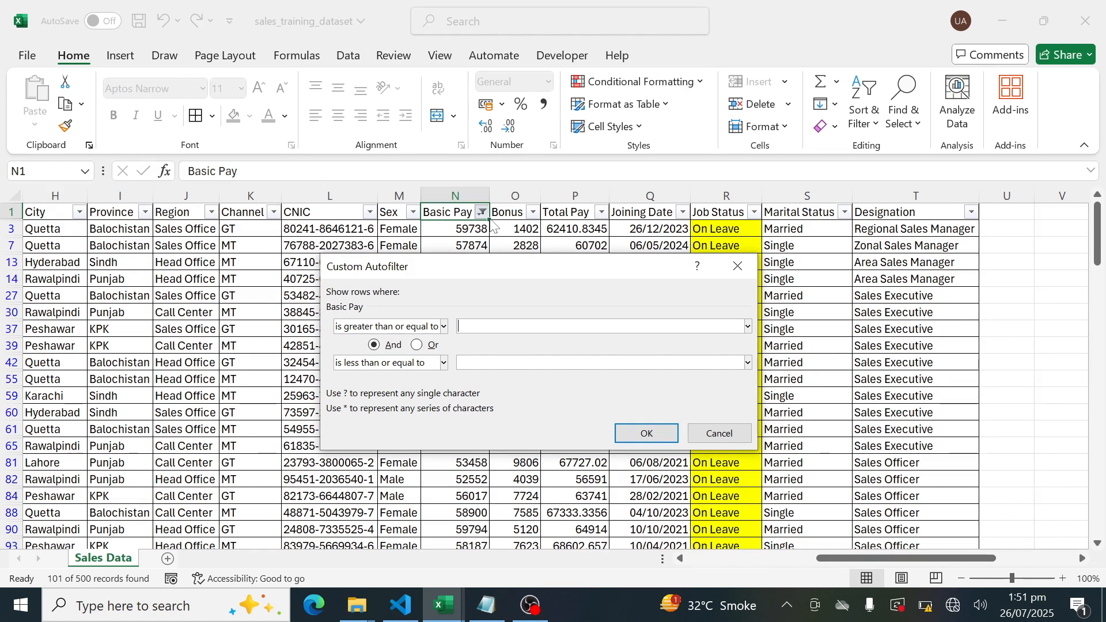
type("36000588")
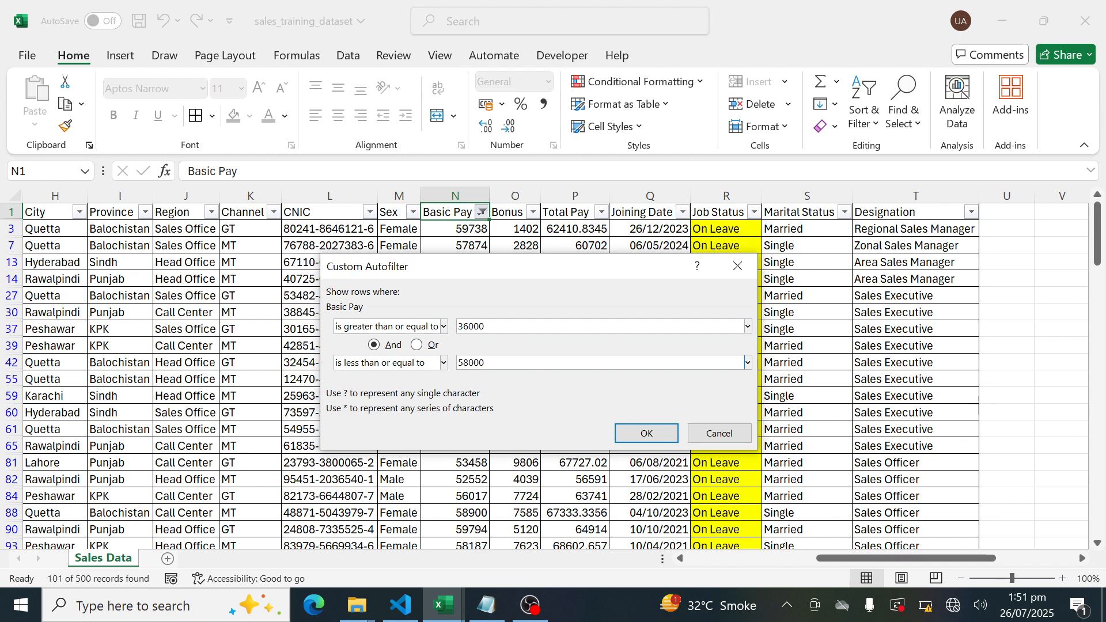
left_click(658, 433)
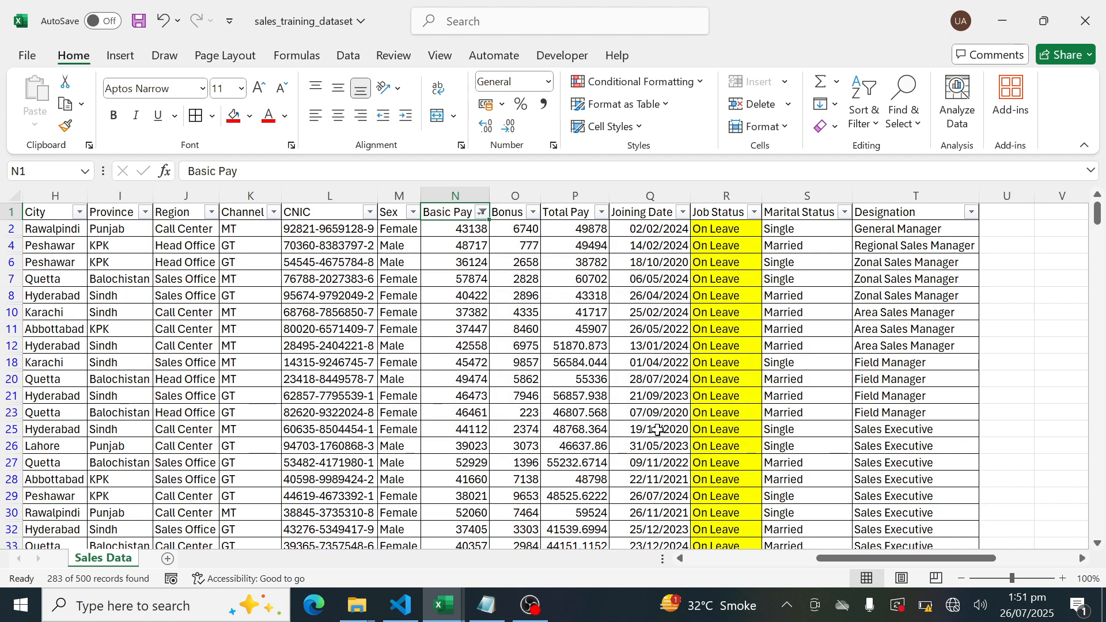
Sort the filtered Basic Pay column from smallest to largest.
key("alt+Down")
key("Down")
key("Down")
key("Up")
key("Return")
Examine the sorted Basic Pay values from the first to the last row and return to the column header.
key("Down")
key("Down")
key("Down")
key("Down")
key("Down")
key("Down")
key("Down")
key("Down")
key("Down")
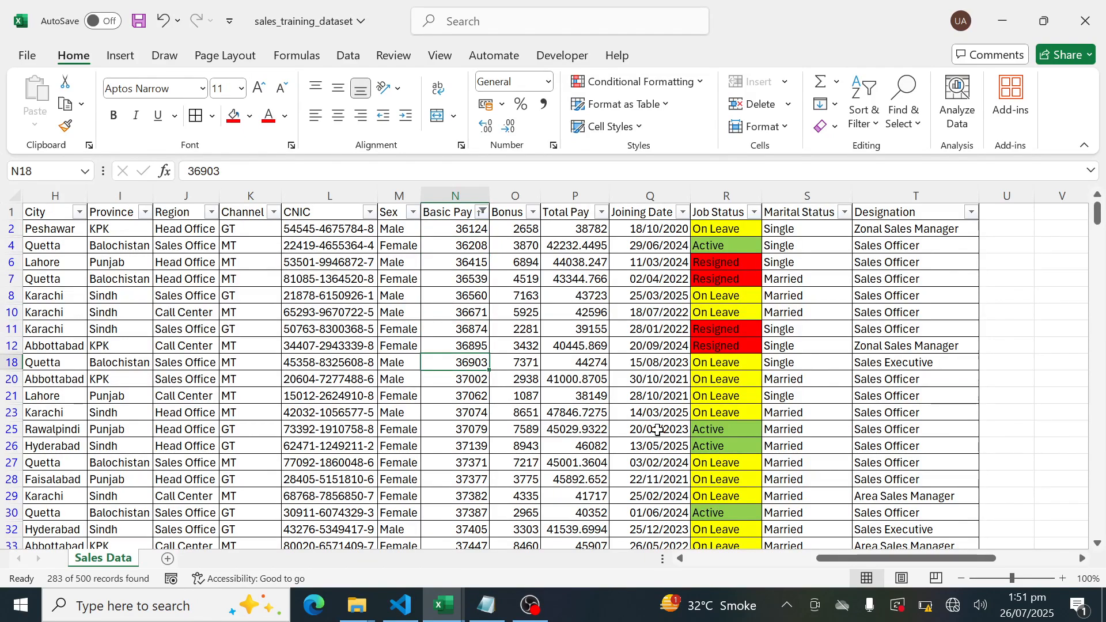
key("ctrl+Down")
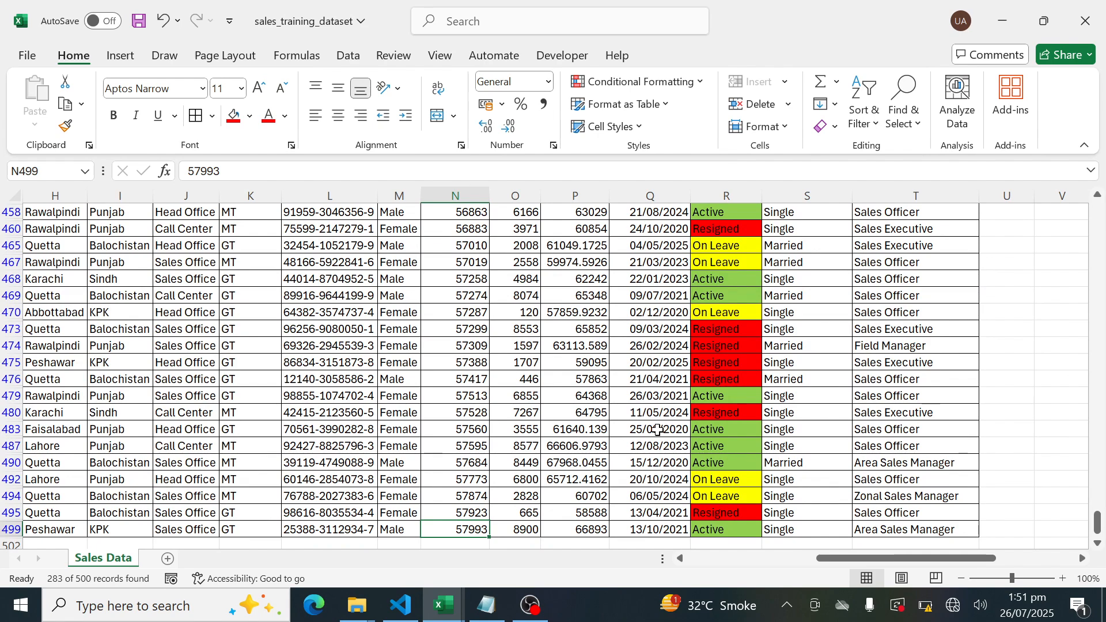
key("ctrl+Up")
key("Down")
key("Up")
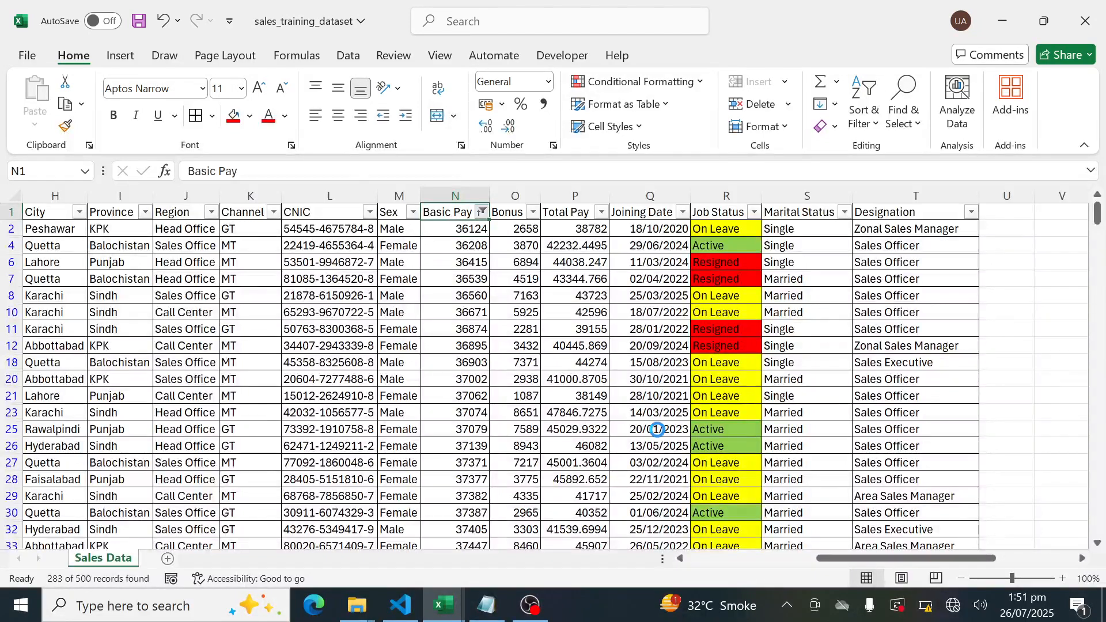
key("alt+Down")
key("Down")
key("Down")
key("Down")
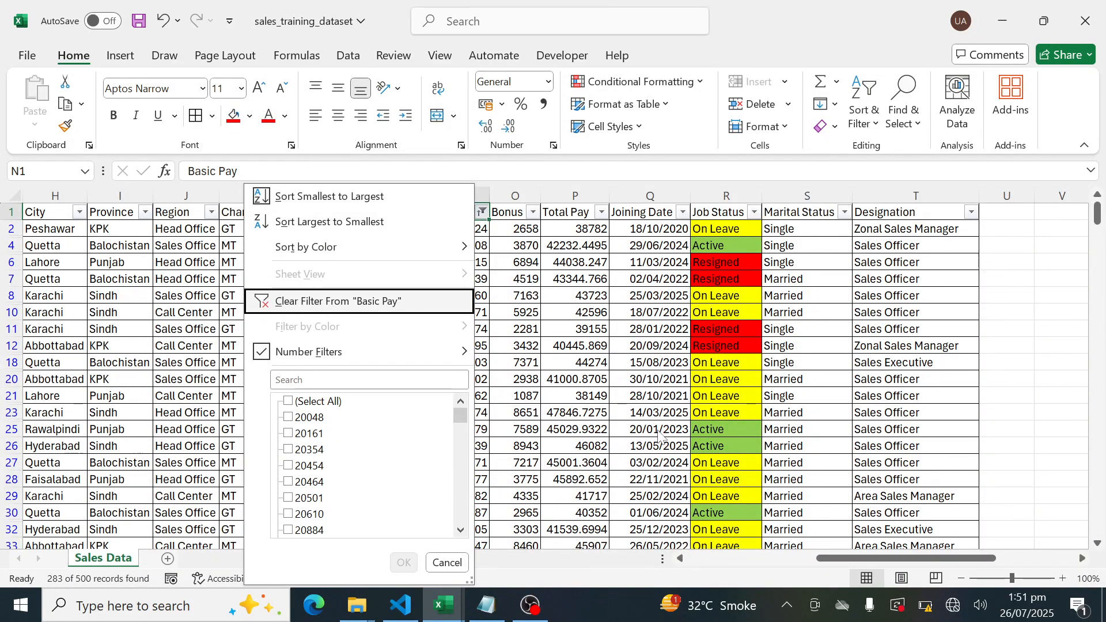
key("Down")
key("Right")
key("Down")
key("Down")
key("Down")
key("Down")
key("Down")
key("Down")
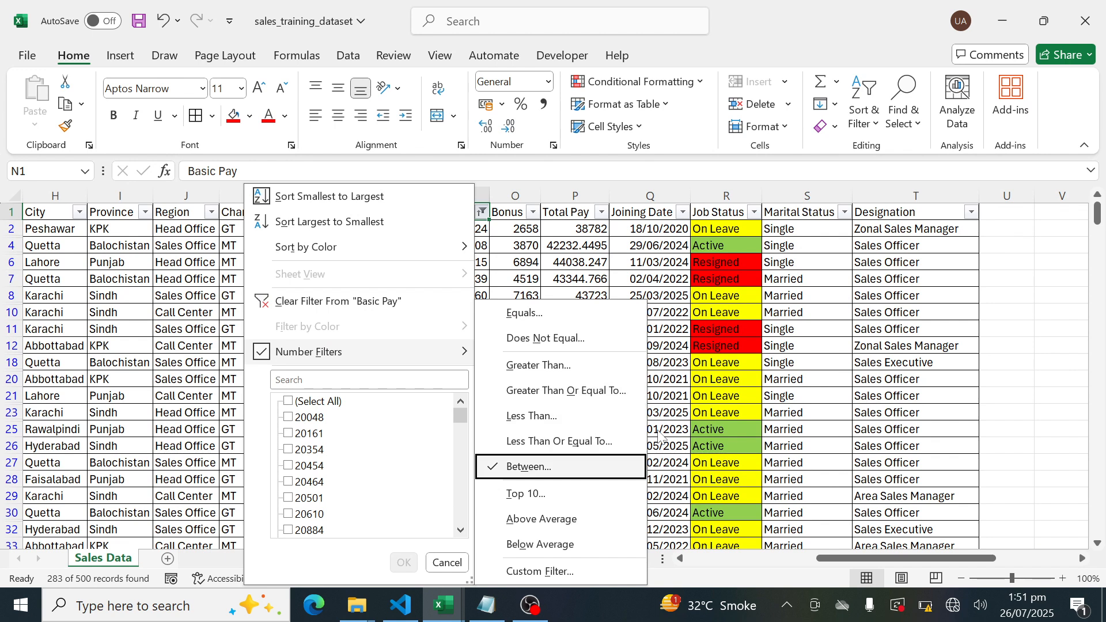
key("Down")
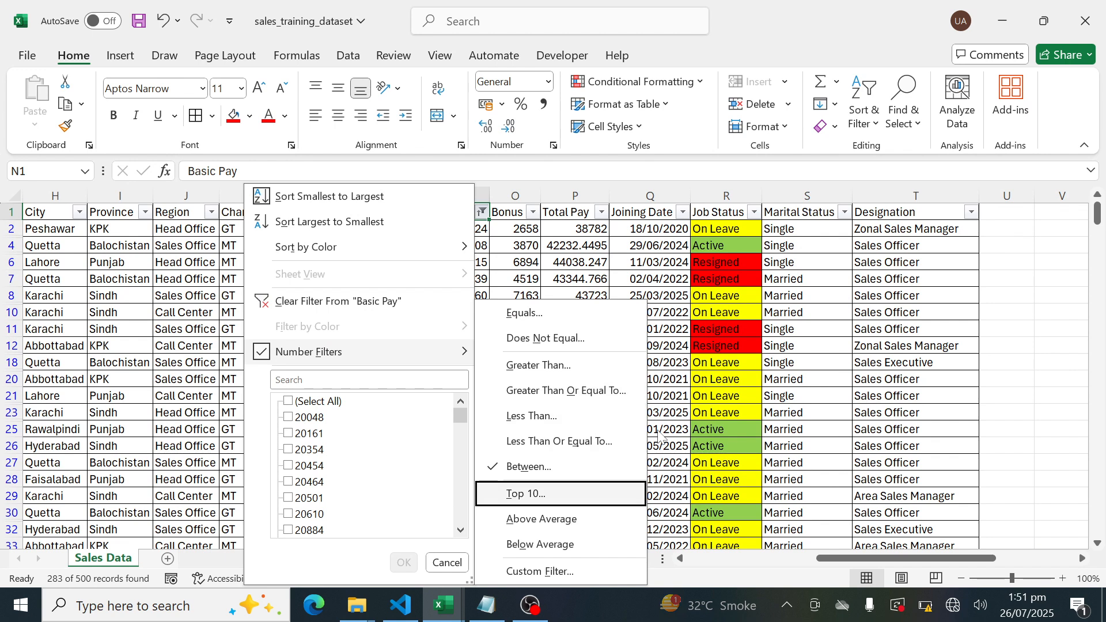
key("Return")
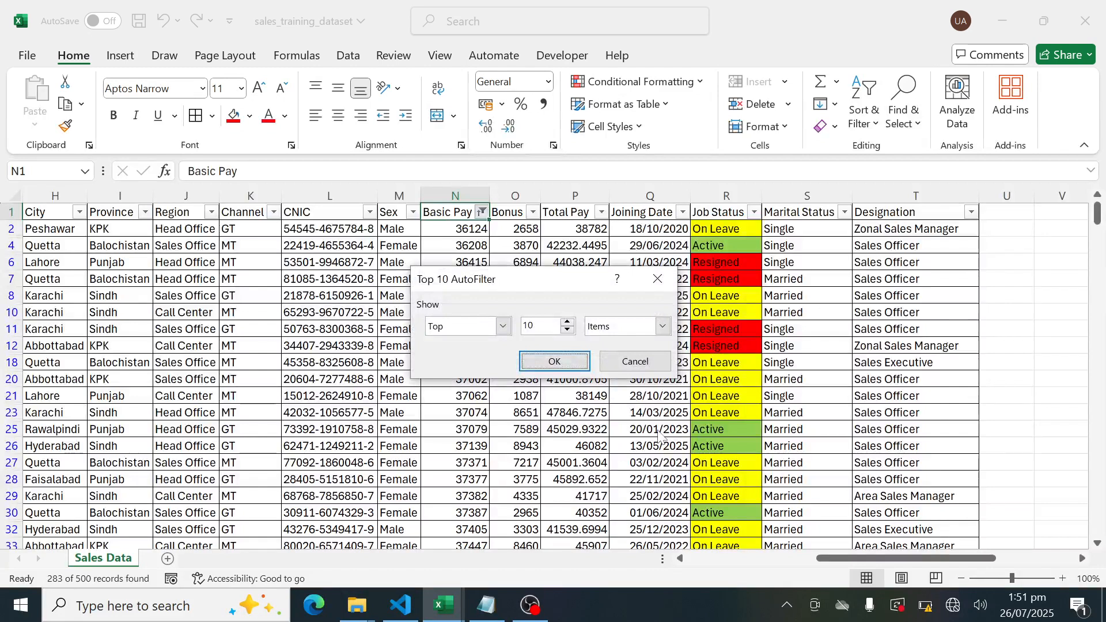
key("Return")
Clear the filter from the Basic Pay column.
key("alt+Down")
key("Down")
key("Down")
key("Down")
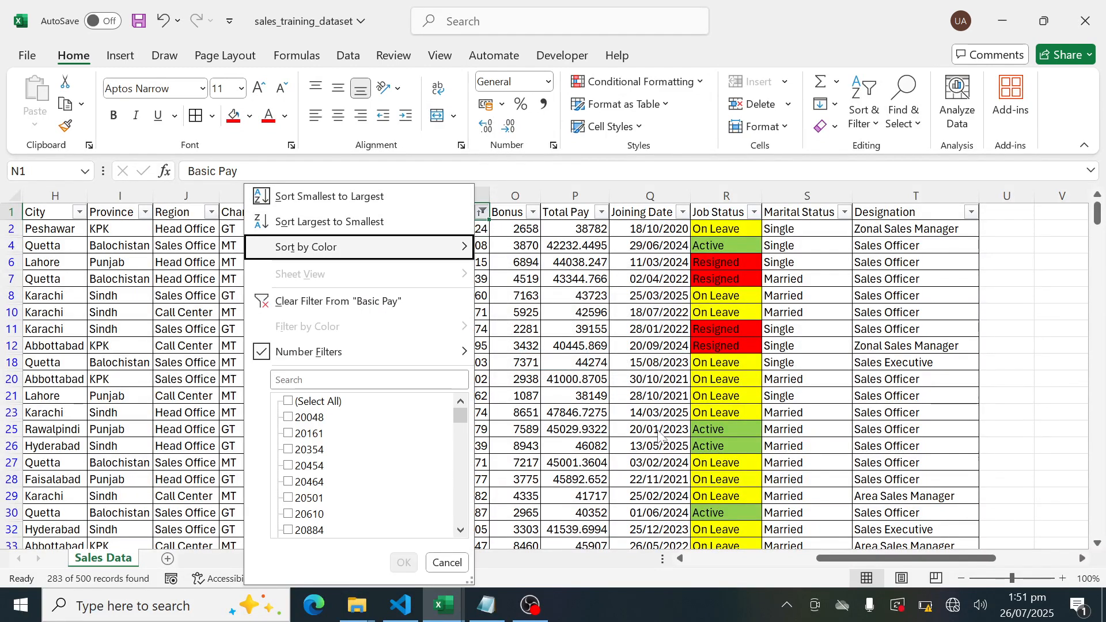
key("Down")
key("Return")
Apply a Top 10 number filter to the Basic Pay column showing the top 30 items, and look through the filtered rows.
key("alt+Down")
key("Down")
key("Down")
key("Down")
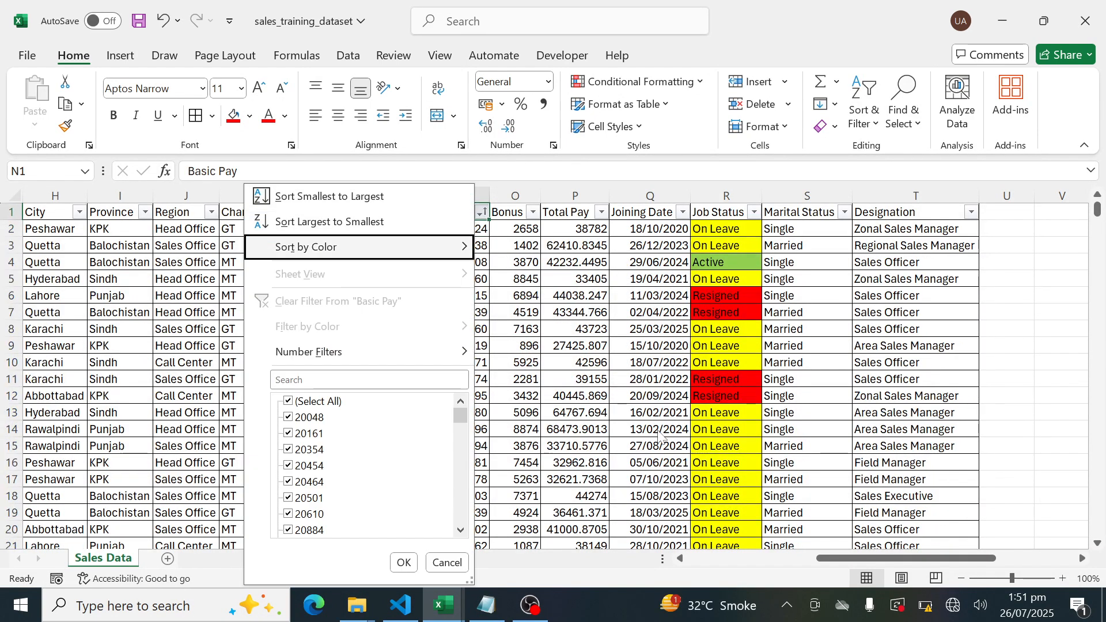
key("Down")
key("Down")
key("Right")
key("Down")
key("Down")
key("Down")
key("Down")
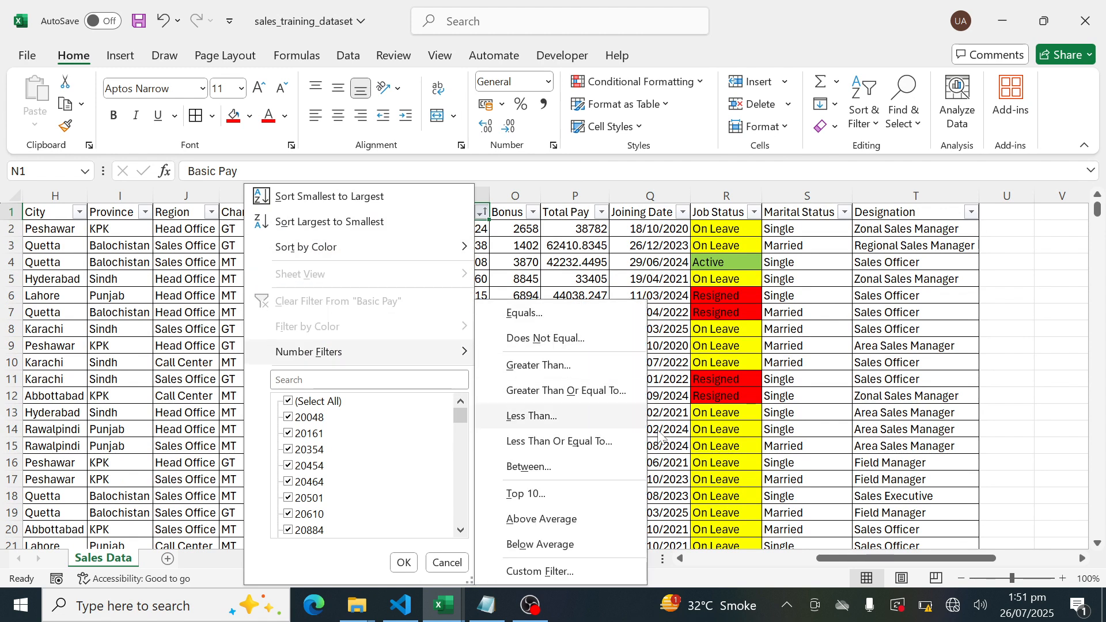
key("Down")
key("Down")
key("Down")
key("Return")
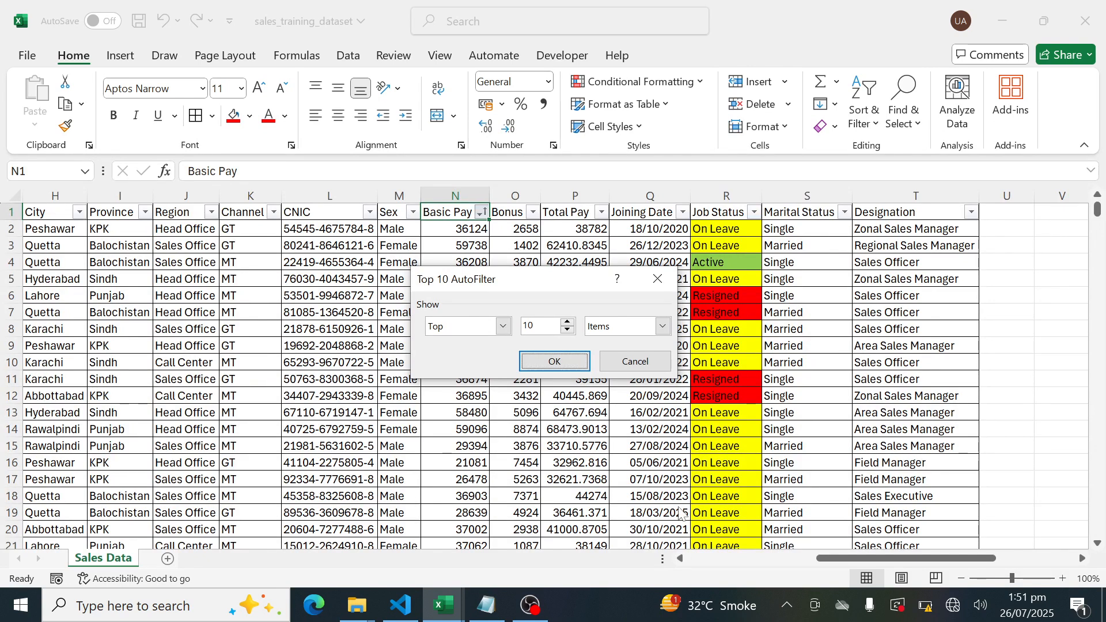
left_click(502, 327)
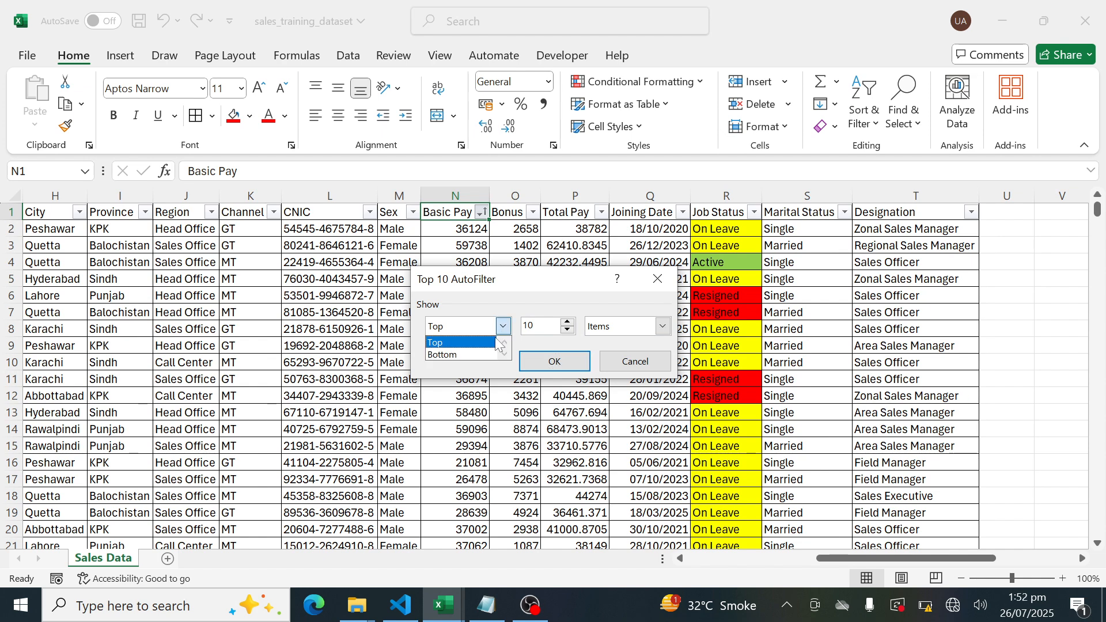
left_click(439, 345)
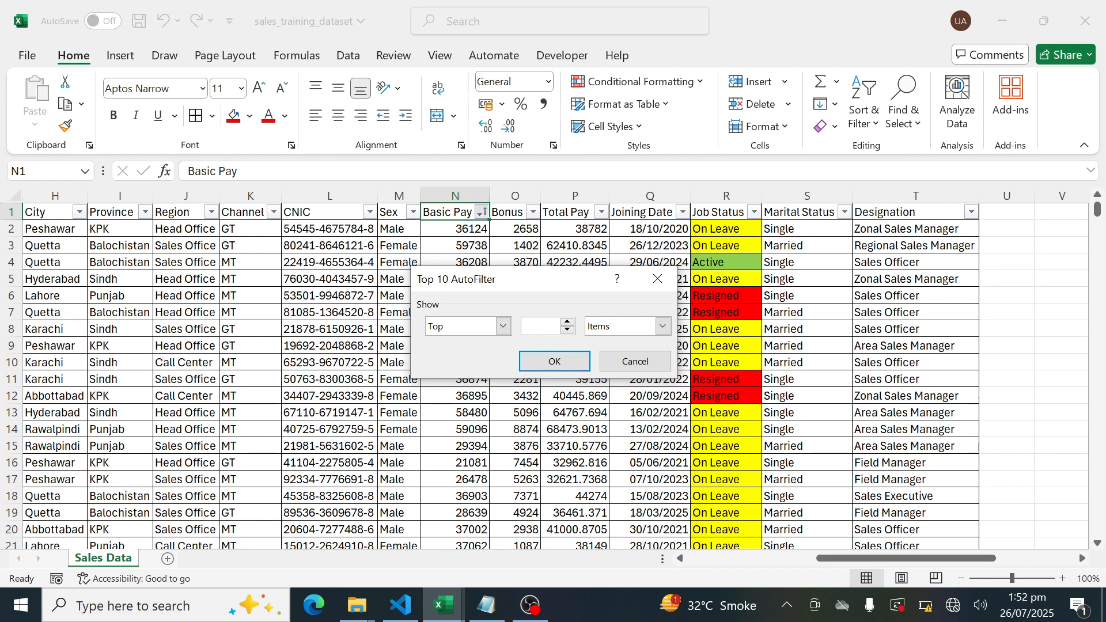
type("30")
left_click(571, 358)
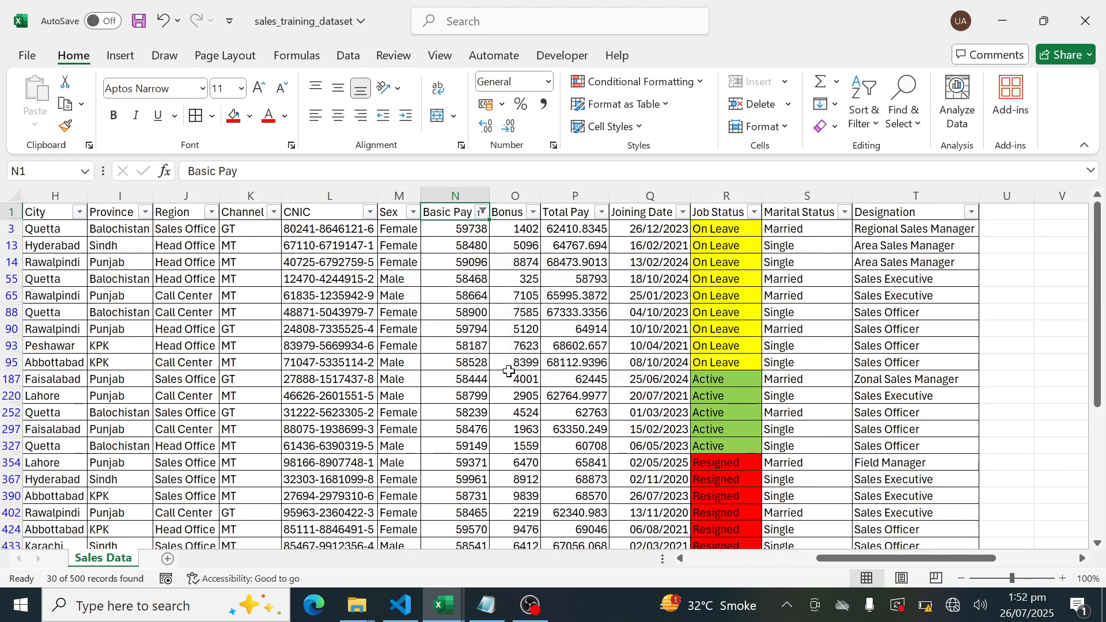
scroll(510, 371, "down", 10)
scroll(509, 372, "up", 10)
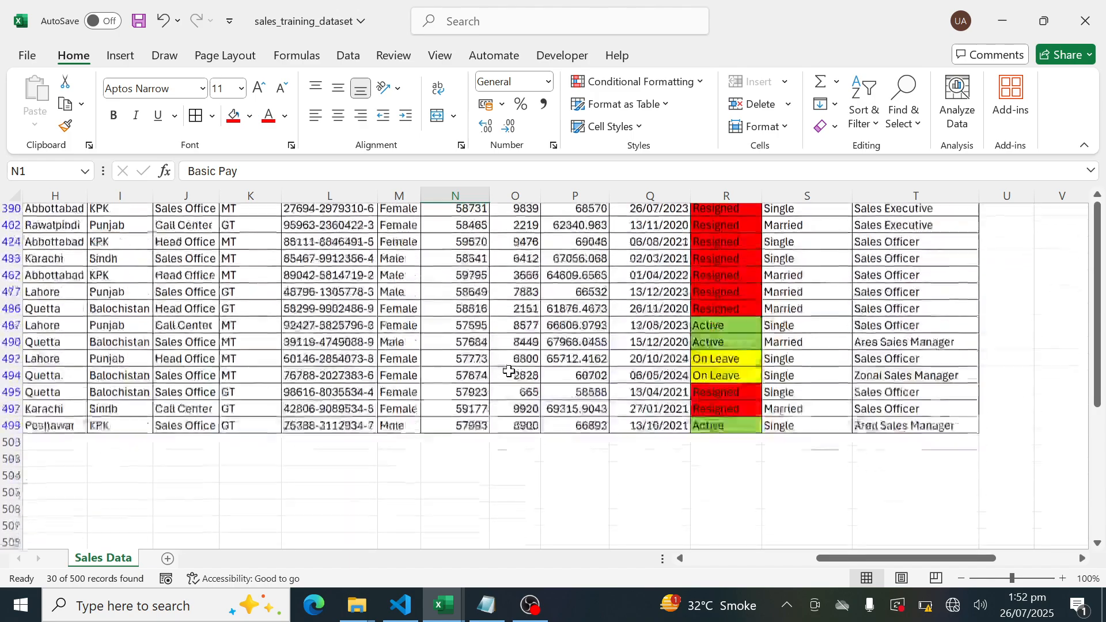
scroll(509, 371, "up", 5)
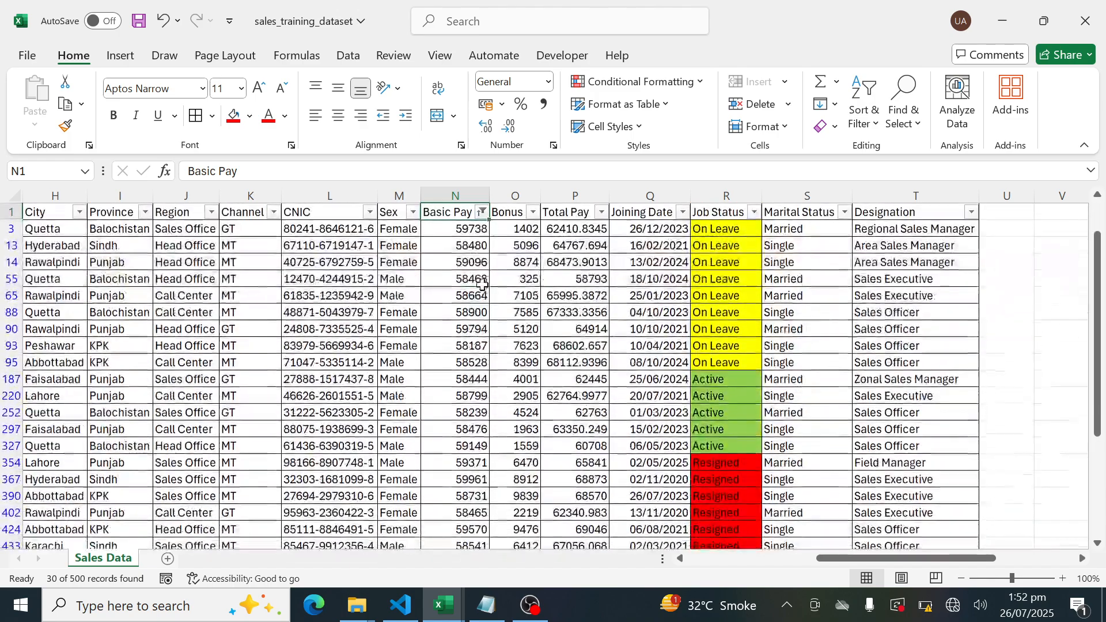
Change the Basic Pay Top 10 filter to show the bottom 30 items and look through the filtered rows.
left_click(482, 213)
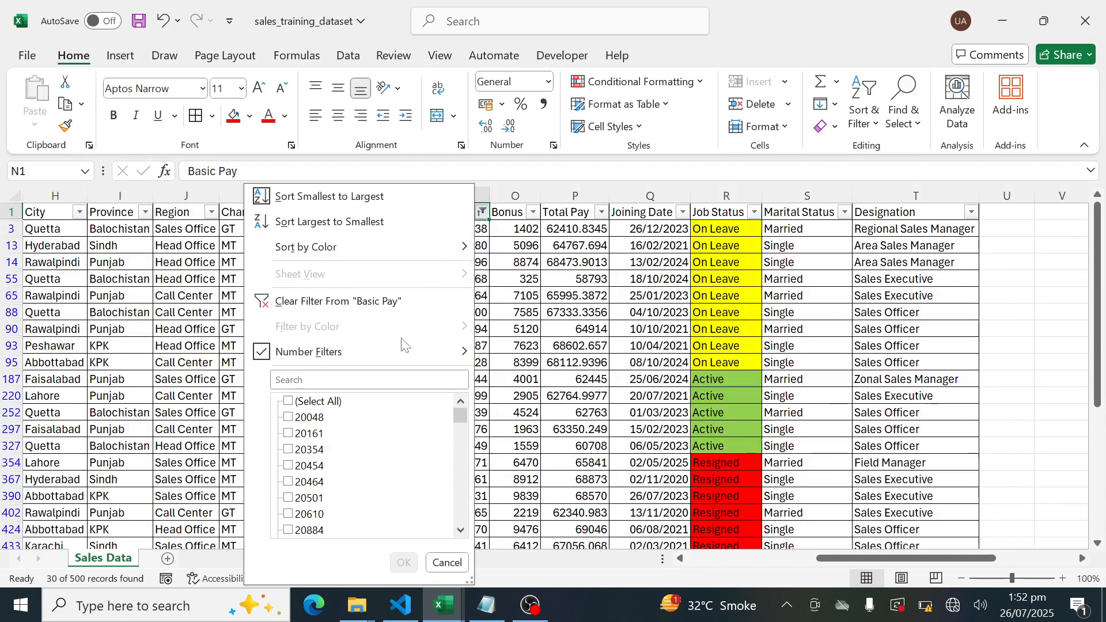
mouse_move(404, 353)
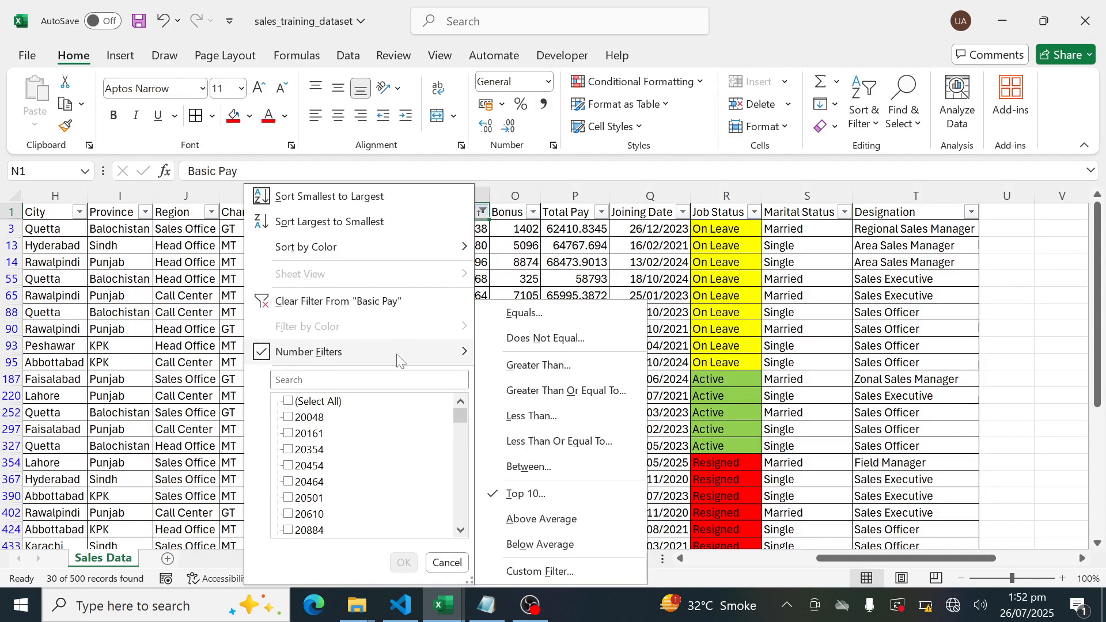
left_click(546, 499)
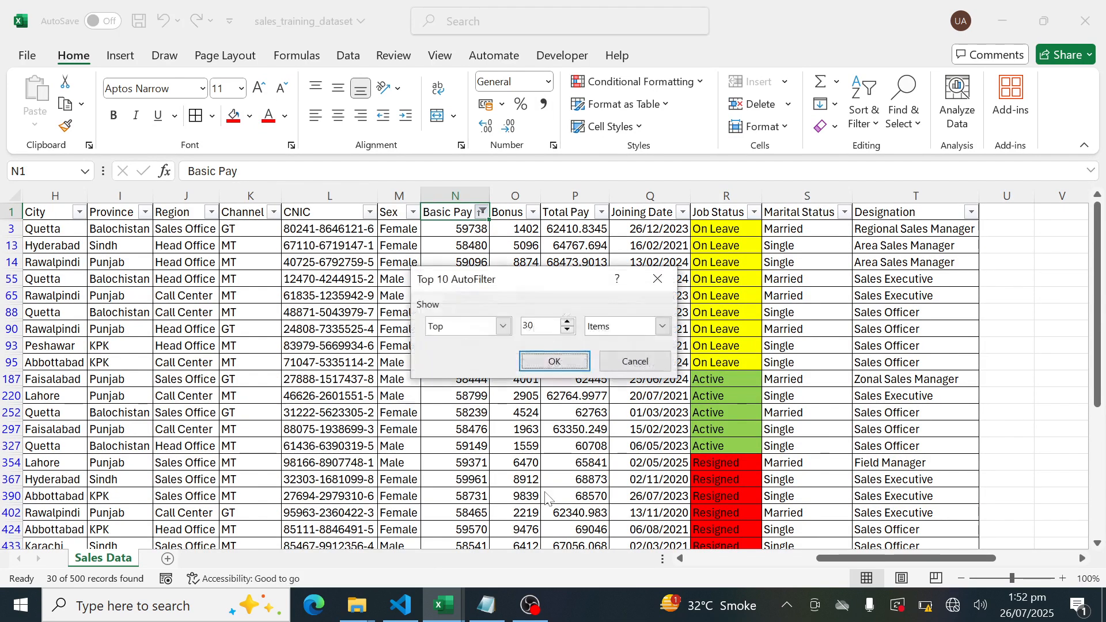
left_click(503, 327)
left_click(484, 355)
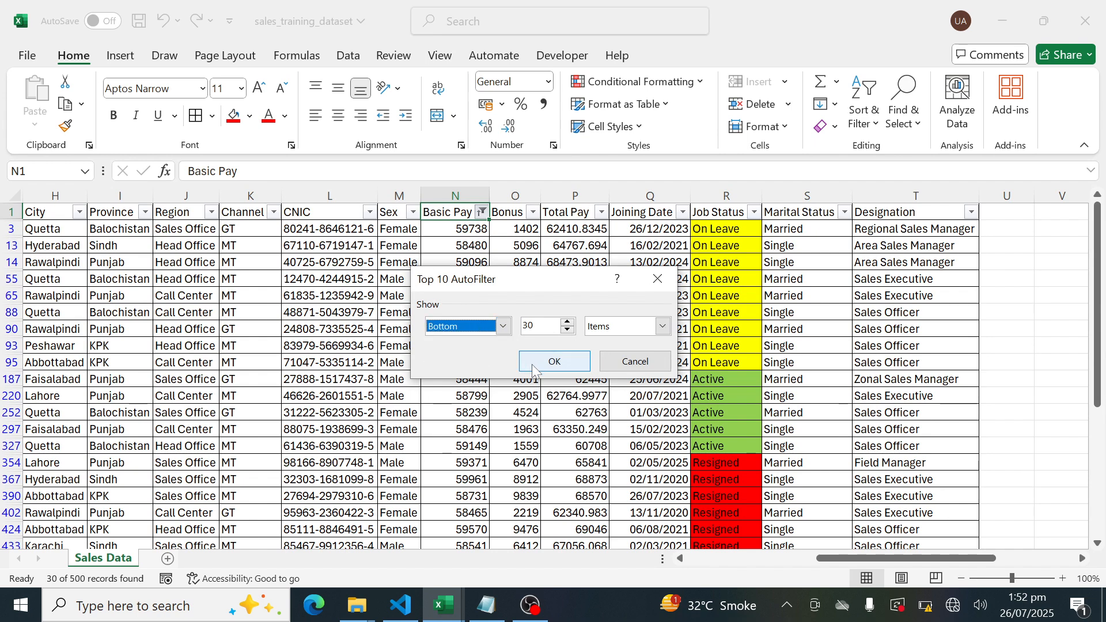
left_click(662, 326)
left_click(620, 338)
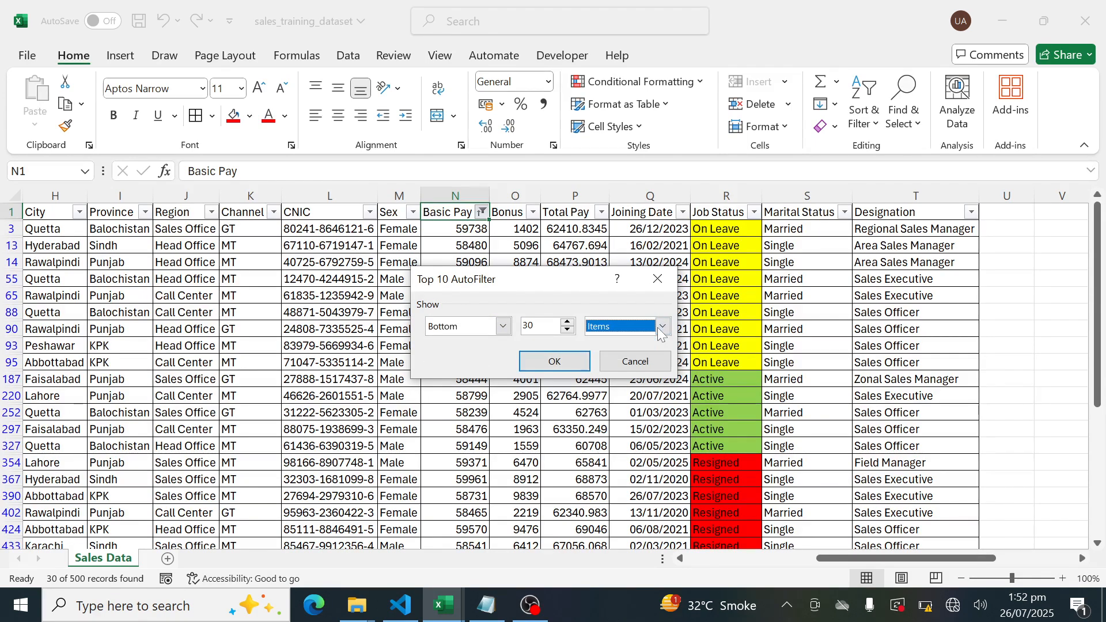
left_click(556, 364)
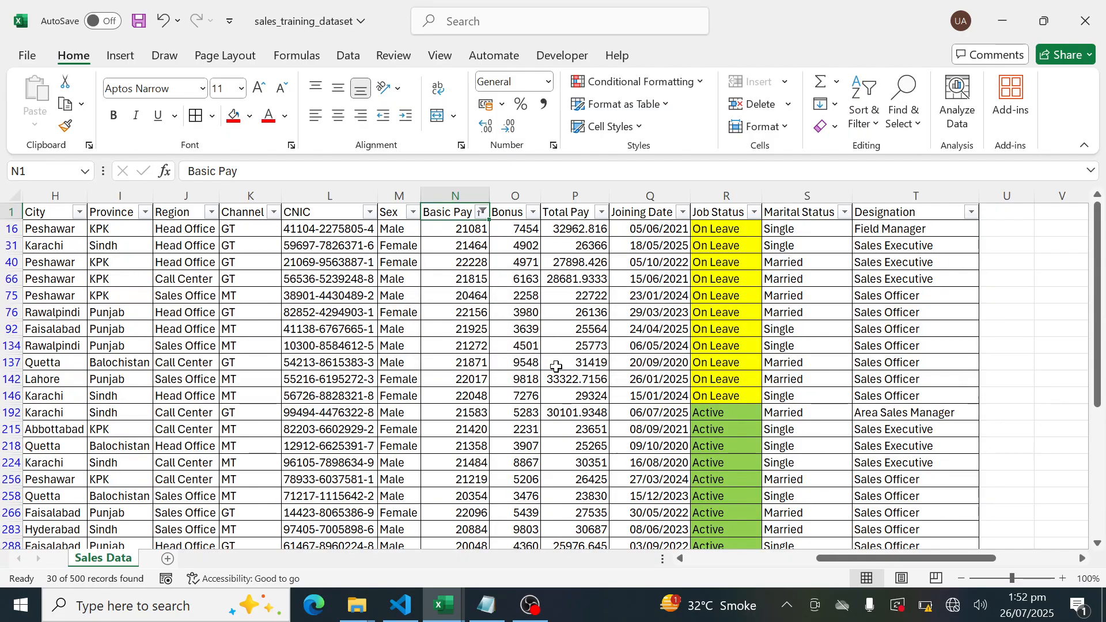
scroll(556, 366, "down", 6)
scroll(556, 366, "up", 7)
scroll(693, 252, "left", 2)
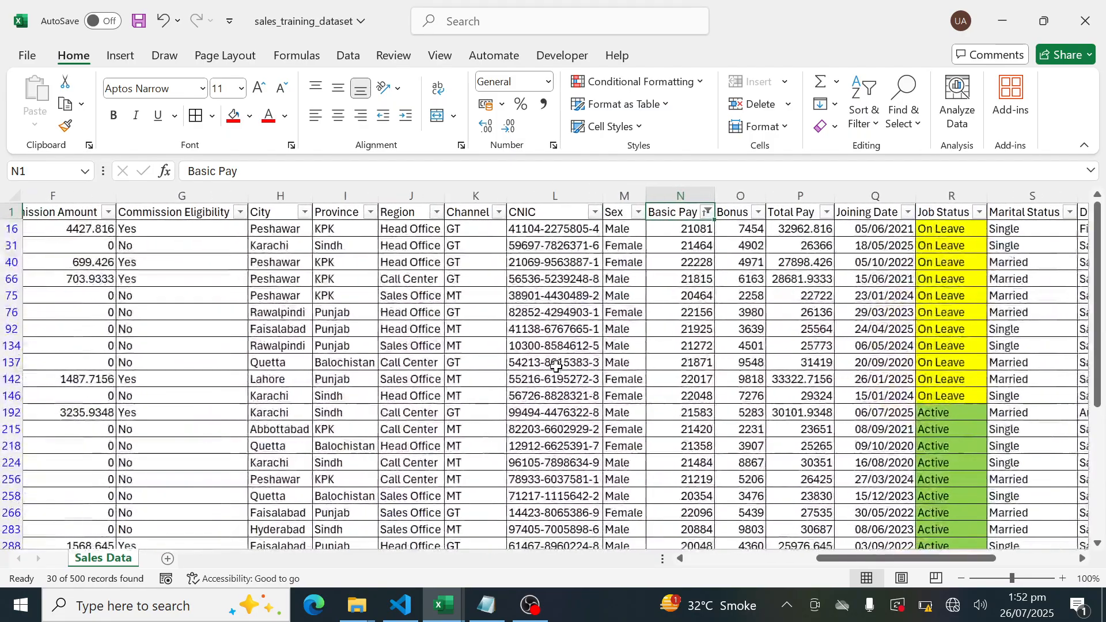
Switch the Basic Pay Top 10 filter from items to the bottom 30 percent and look through the filtered rows.
left_click(710, 212)
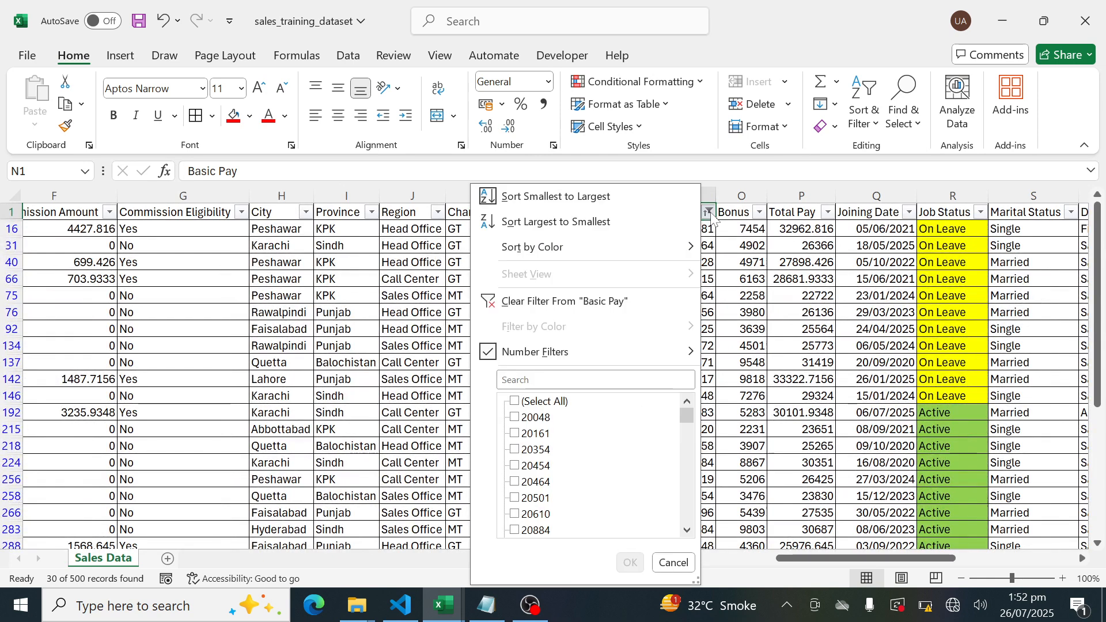
mouse_move(627, 356)
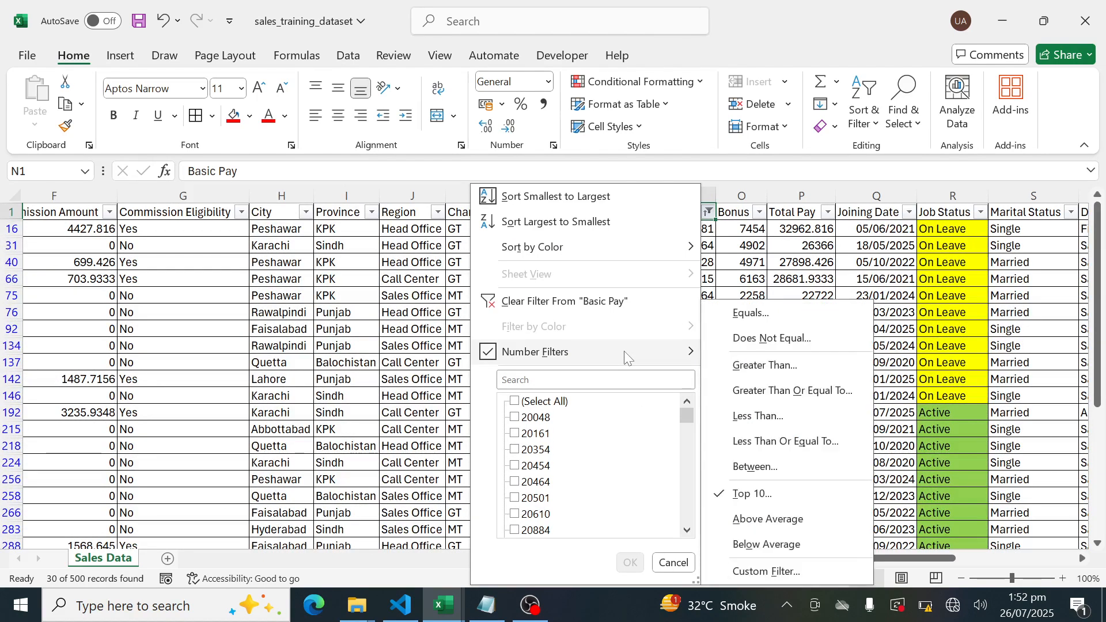
left_click(813, 499)
left_click(663, 327)
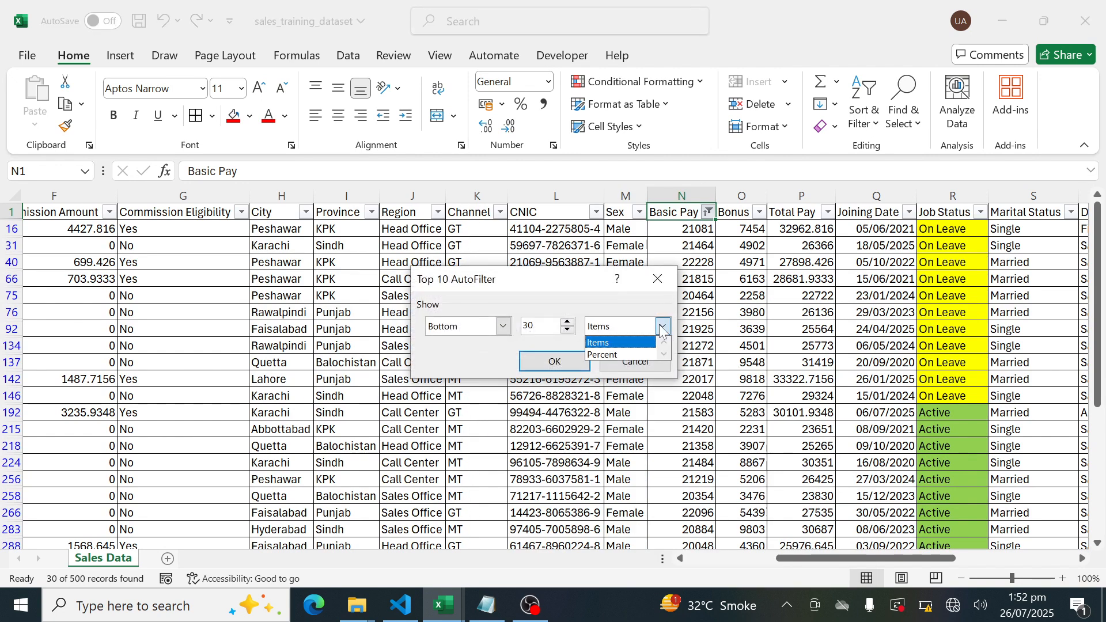
left_click(607, 355)
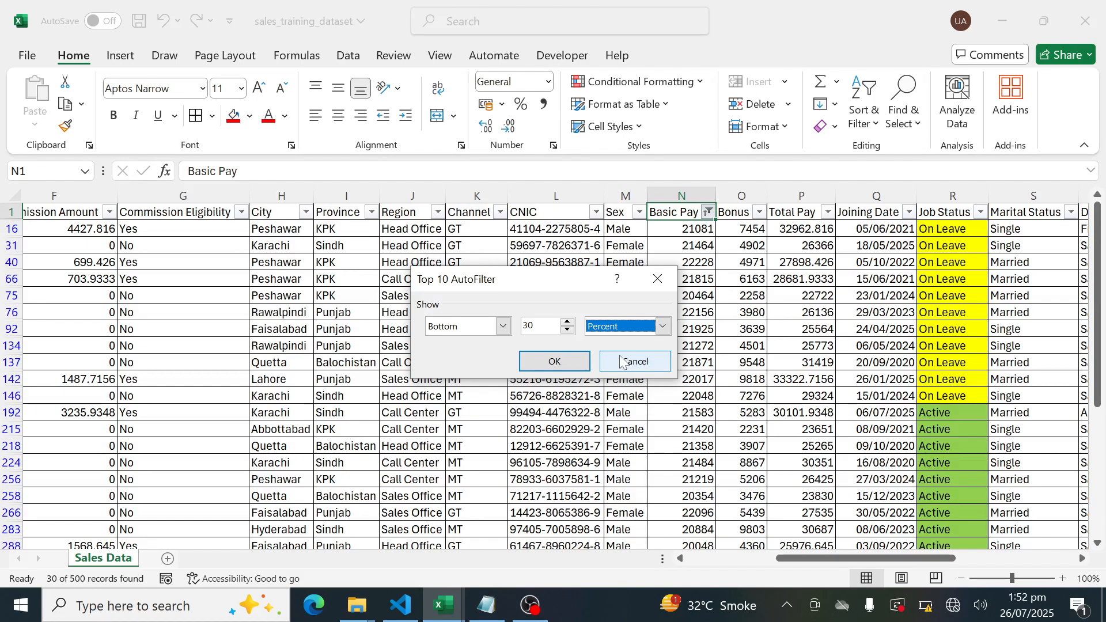
left_click(571, 367)
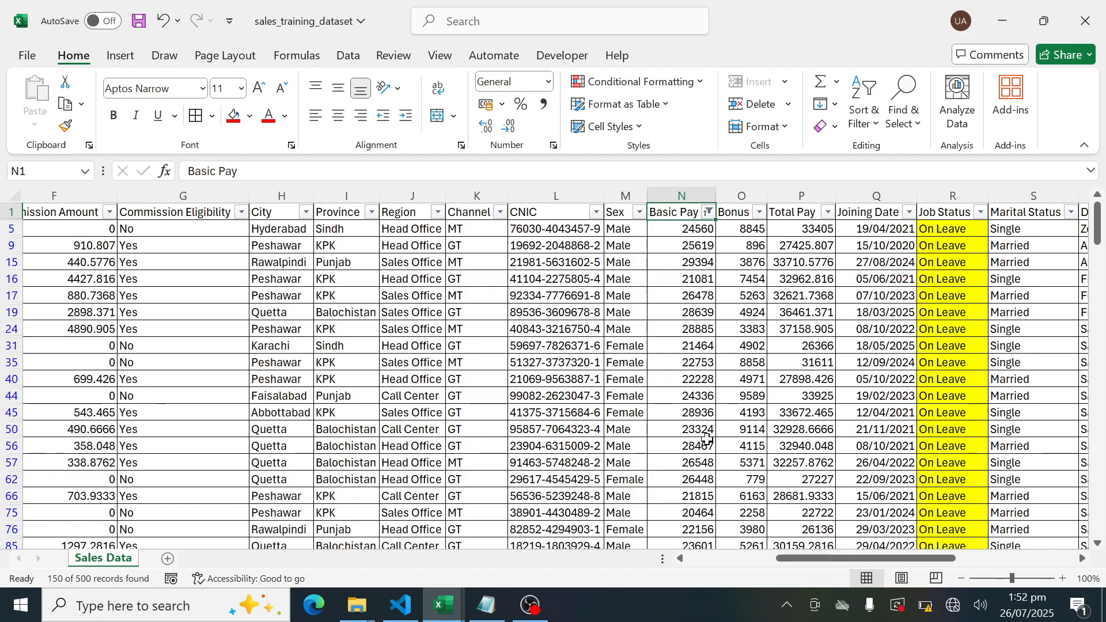
scroll(691, 415, "down", 10)
scroll(707, 439, "down", 20)
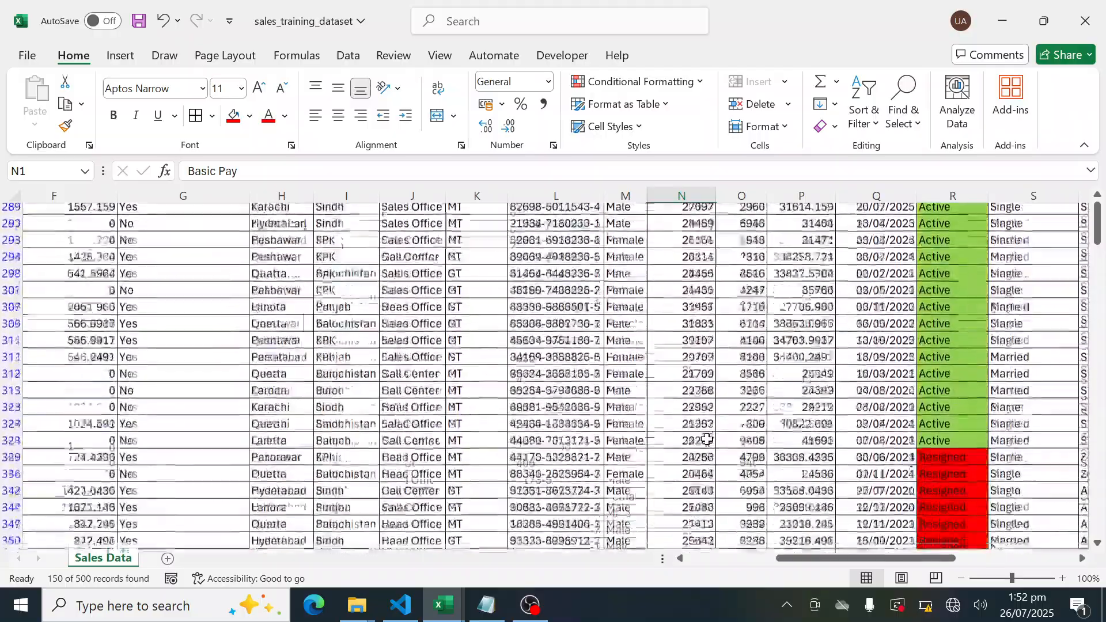
scroll(708, 439, "up", 20)
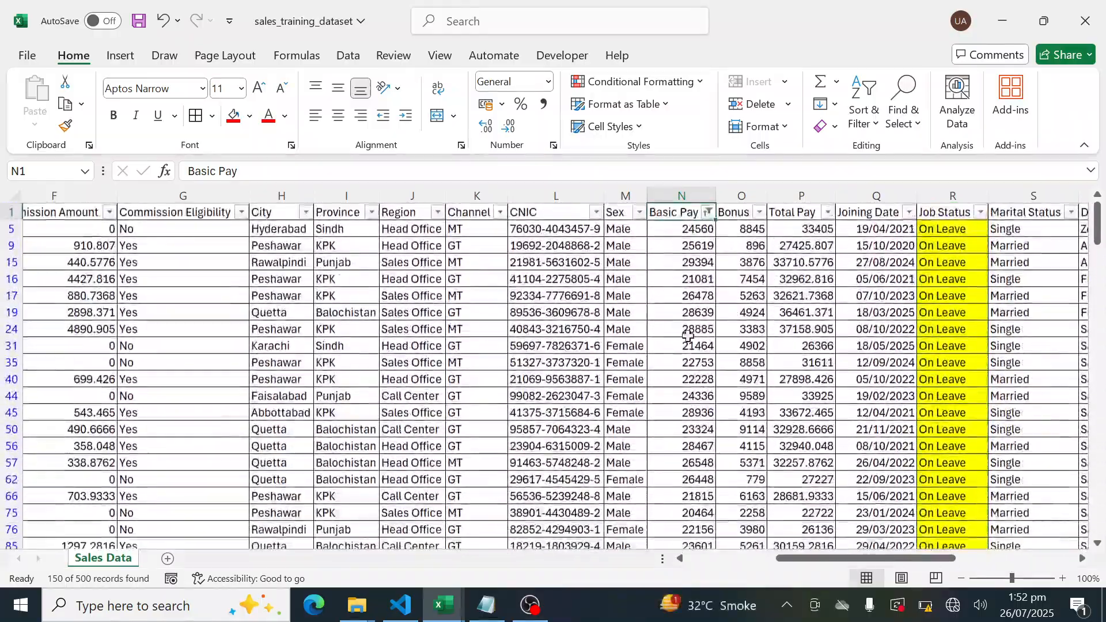
Filter the Basic Pay column to above-average values.
left_click(708, 212)
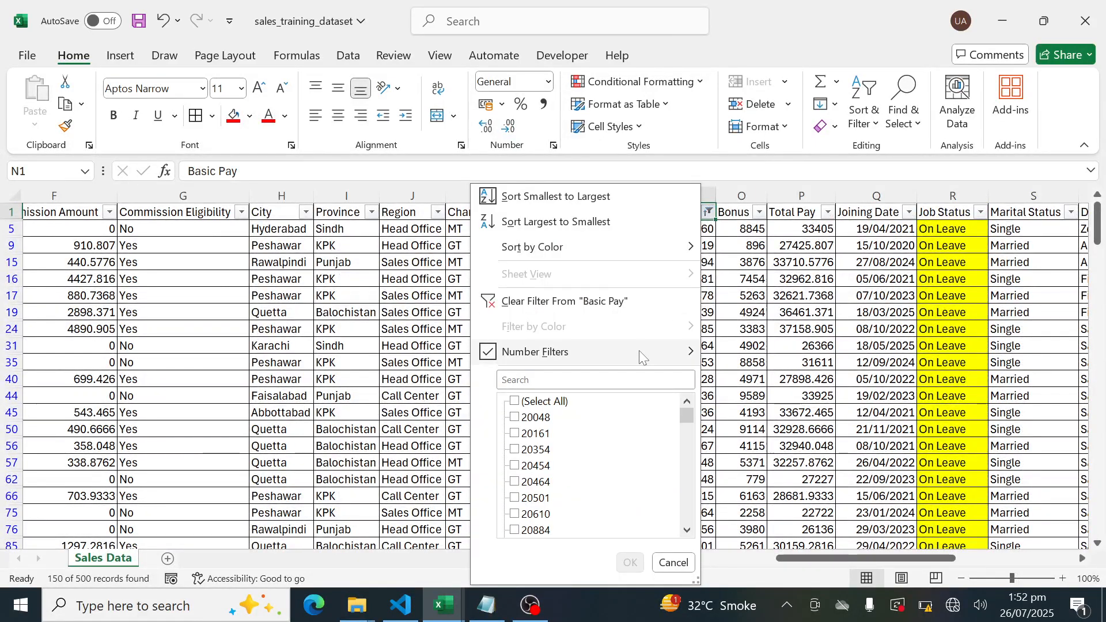
mouse_move(637, 353)
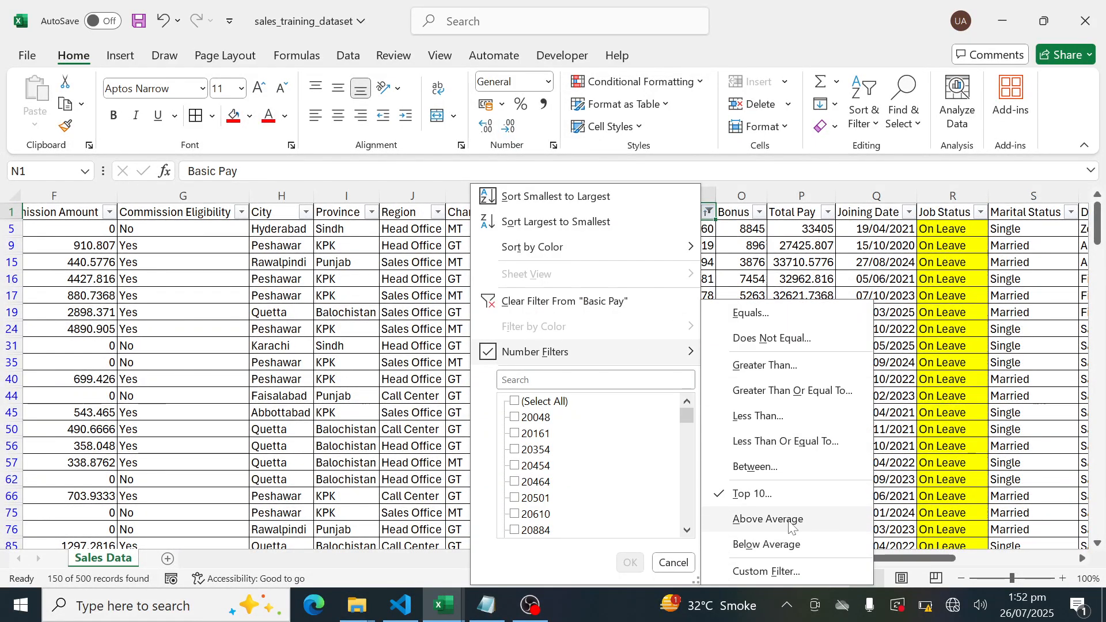
left_click(768, 520)
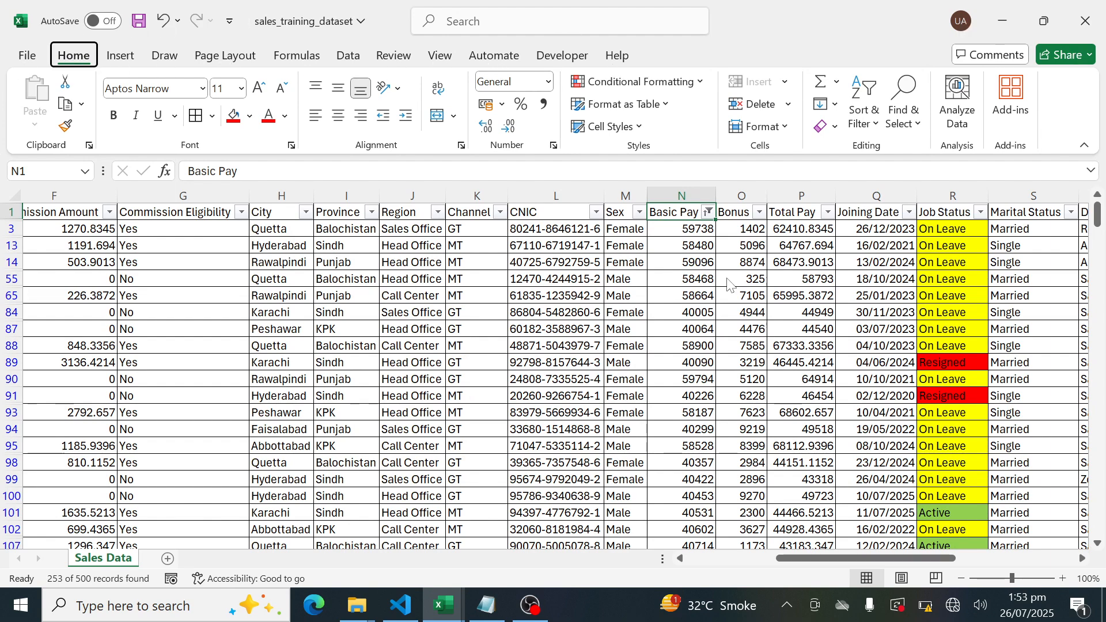
Clear all filters and sorting from the dataset, and filter the Basic Pay column to above-average values again.
key("s")
key("c")
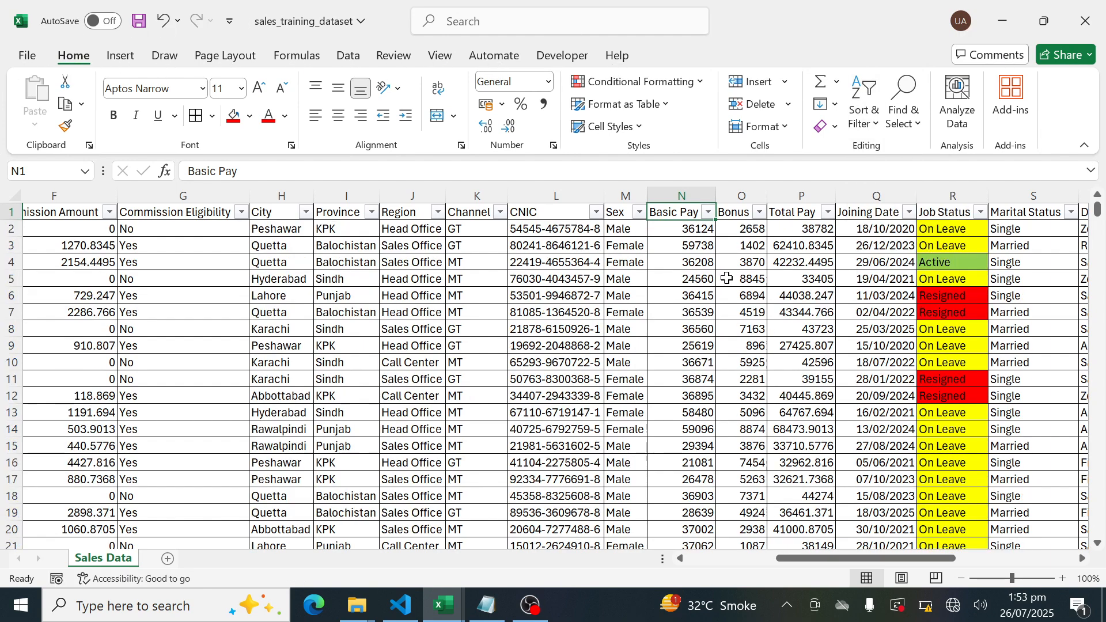
left_click(709, 213)
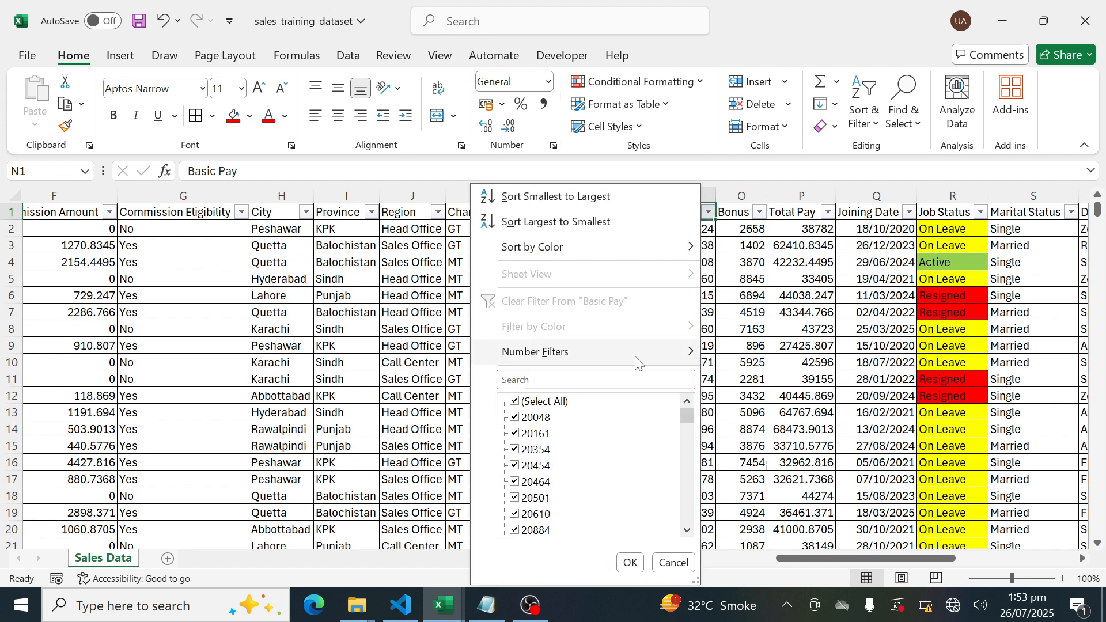
mouse_move(637, 359)
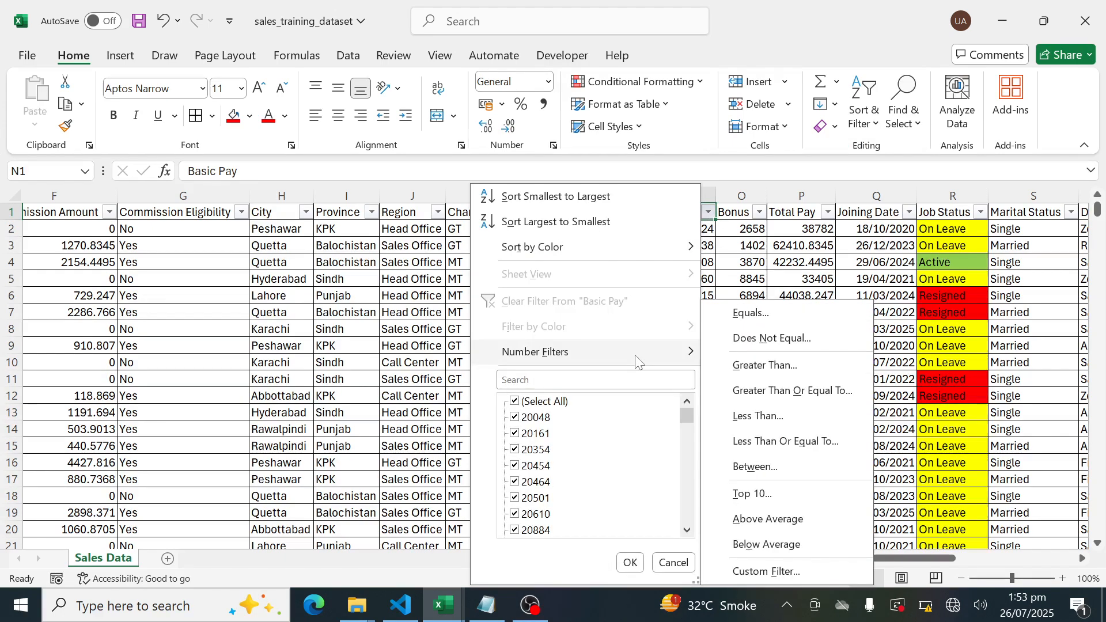
left_click(764, 521)
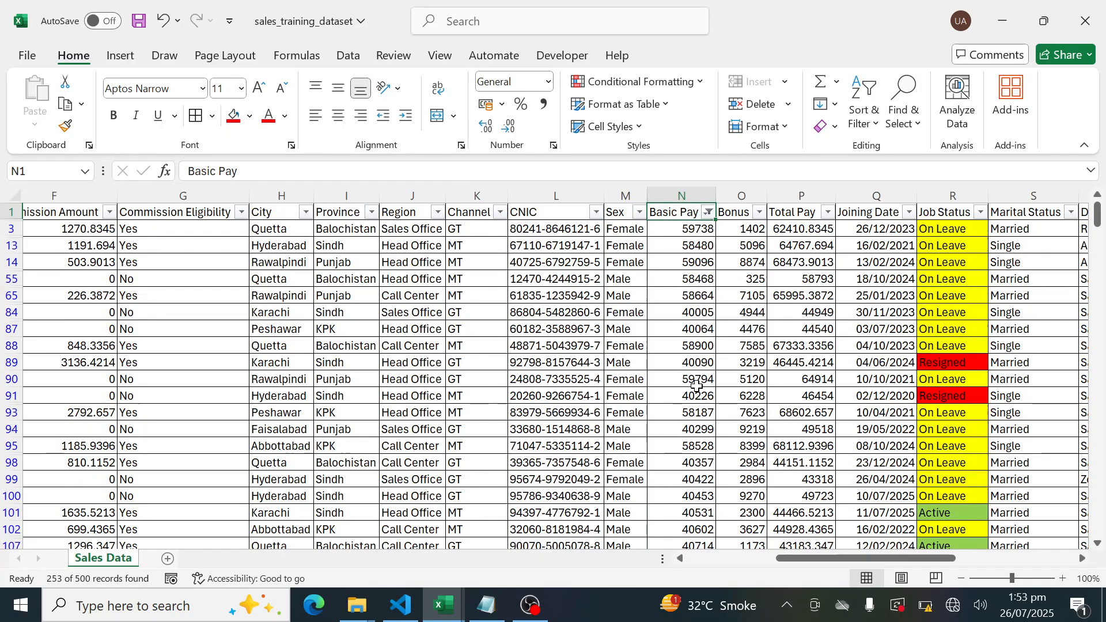
scroll(698, 386, "down", 20)
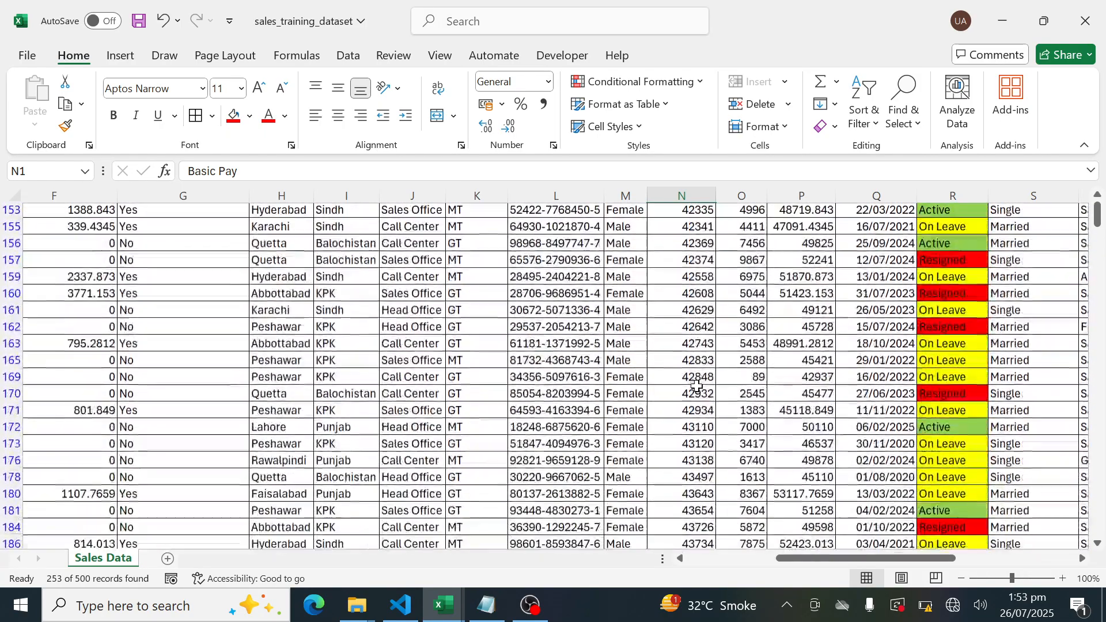
Look through the rows filtered to above-average Basic Pay, and return to the Basic Pay header.
scroll(698, 387, "down", 20)
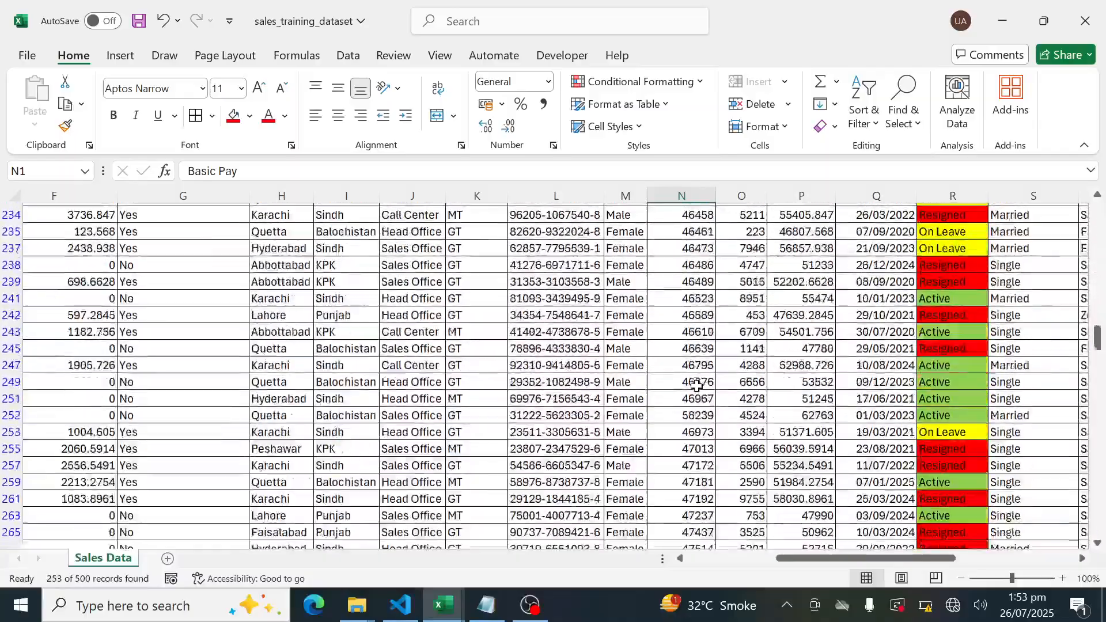
scroll(697, 386, "down", 20)
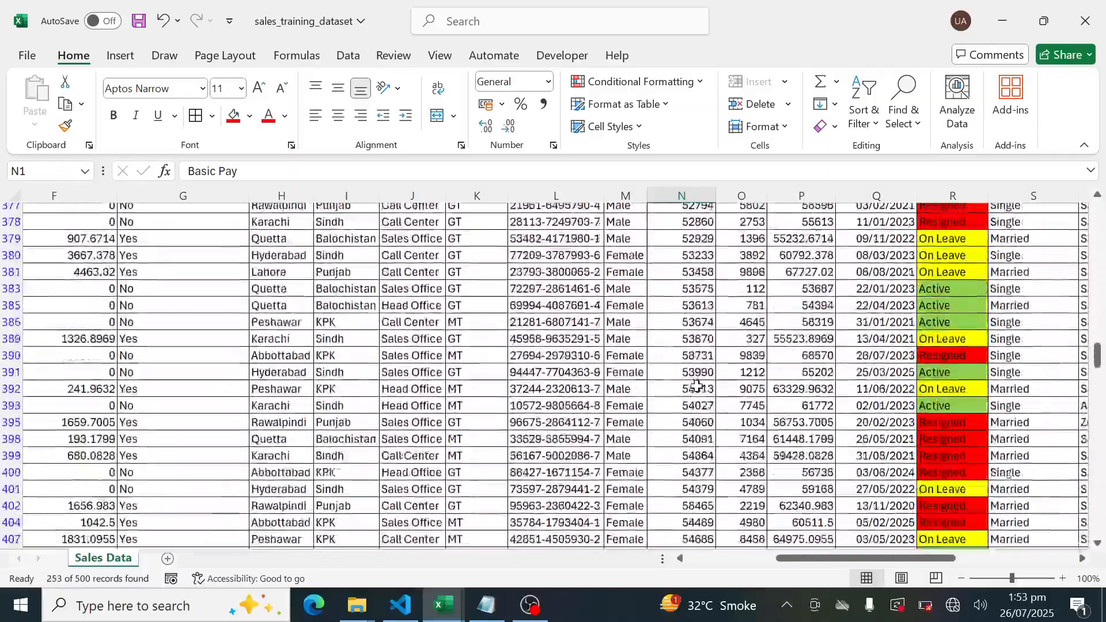
scroll(697, 386, "down", 5)
scroll(697, 386, "up", 20)
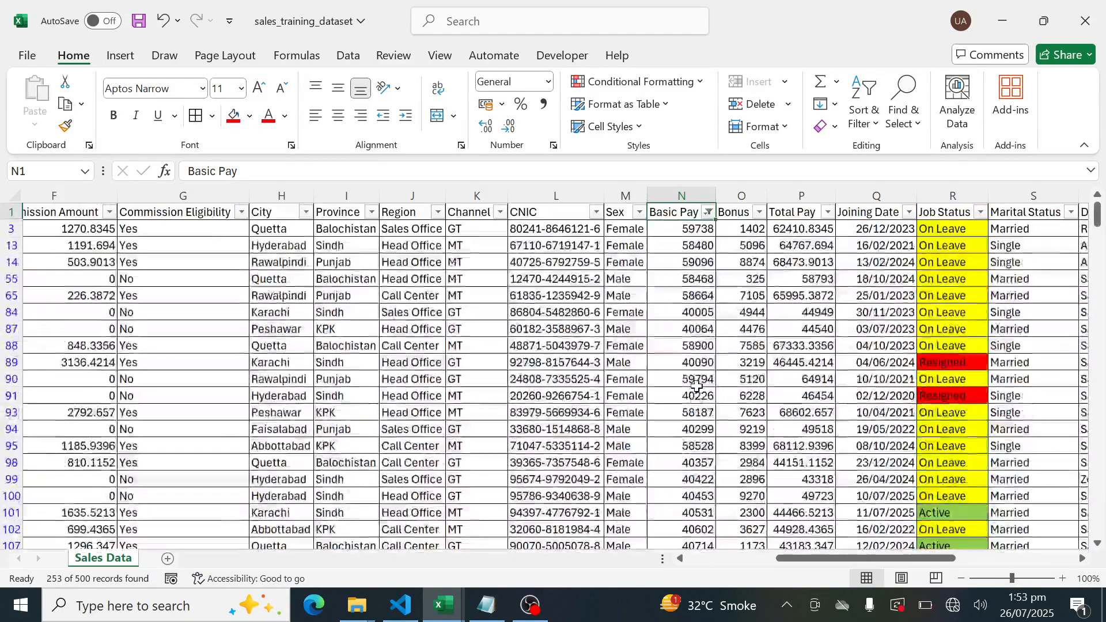
key("ctrl+Down")
key("ctrl+Up")
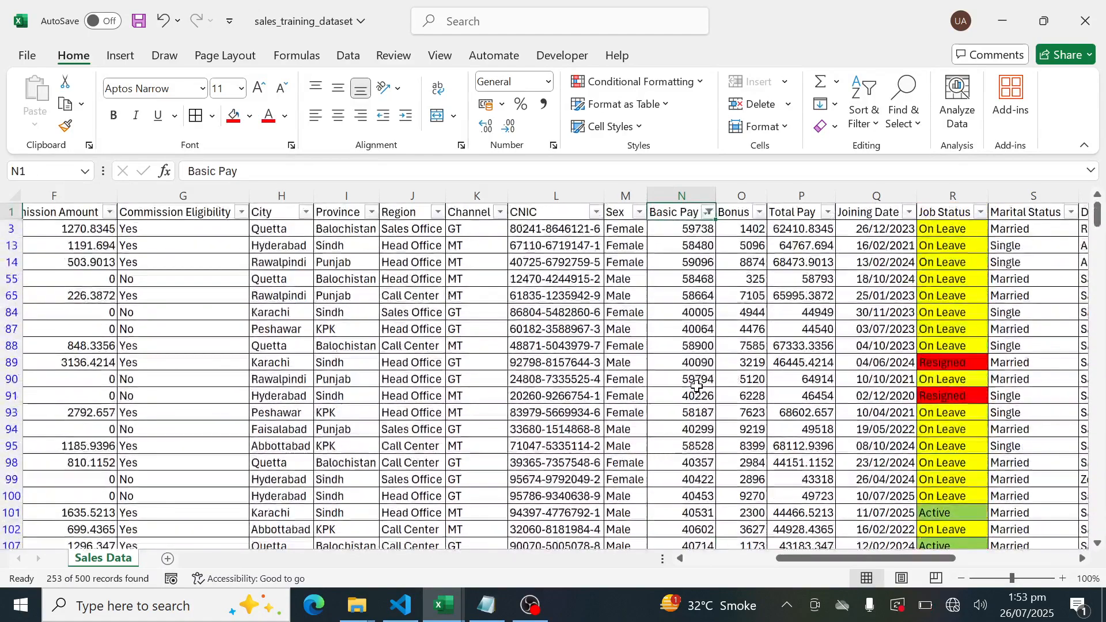
Switch the Basic Pay number filter to below-average values.
key("alt+Down")
key("Down")
key("Down")
key("Down")
key("Down")
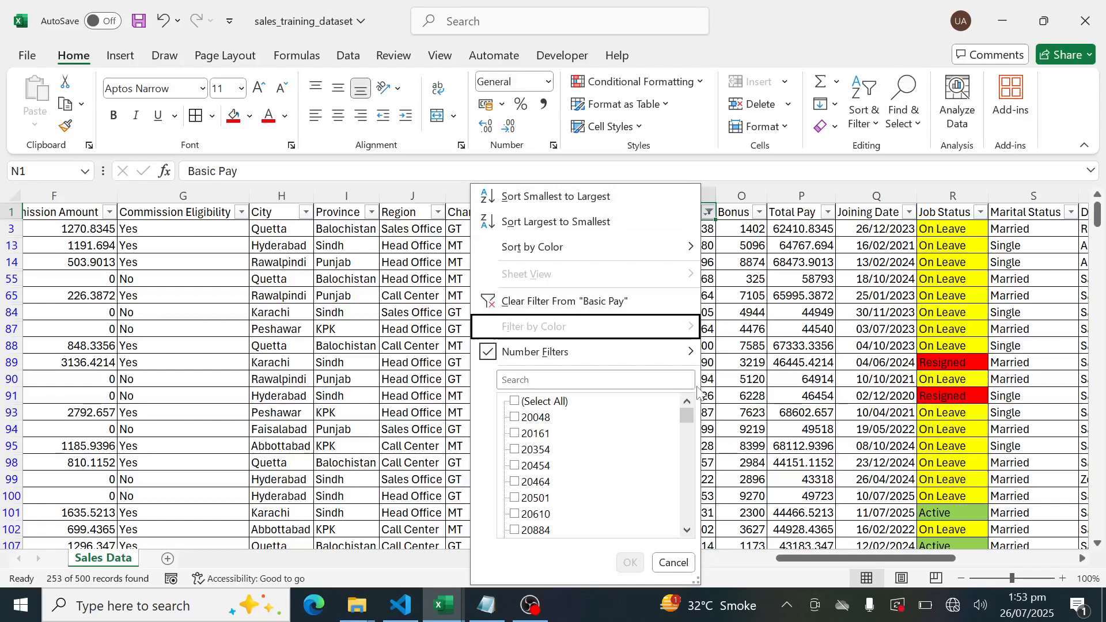
key("Right")
key("Down")
key("Down")
key("Down")
key("Down")
key("Down")
key("Down")
key("Down")
key("Down")
key("Down")
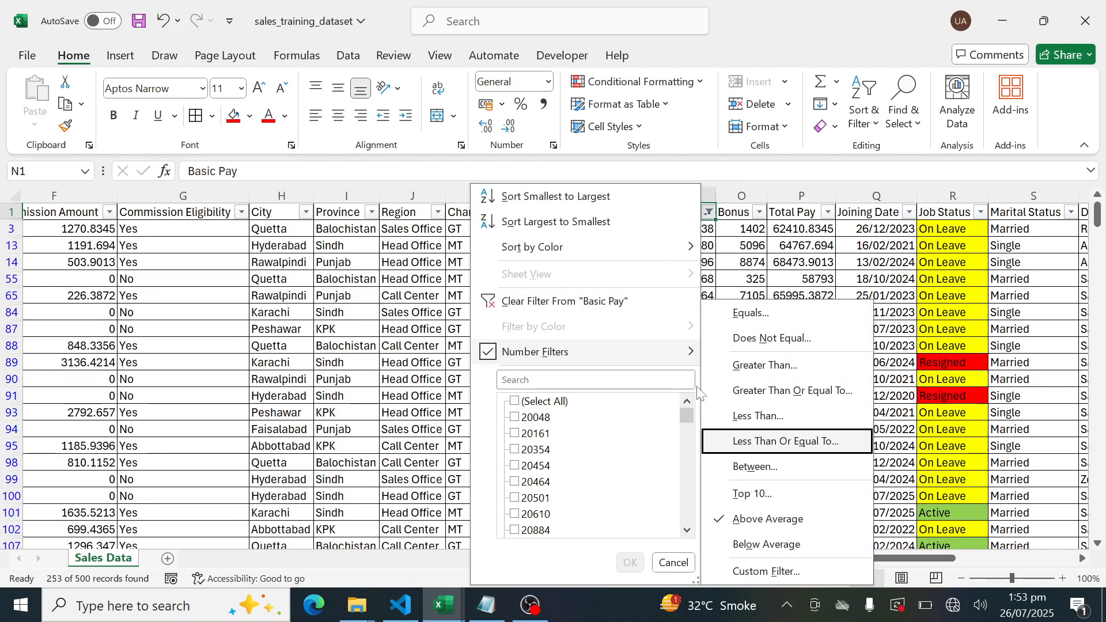
key("Return")
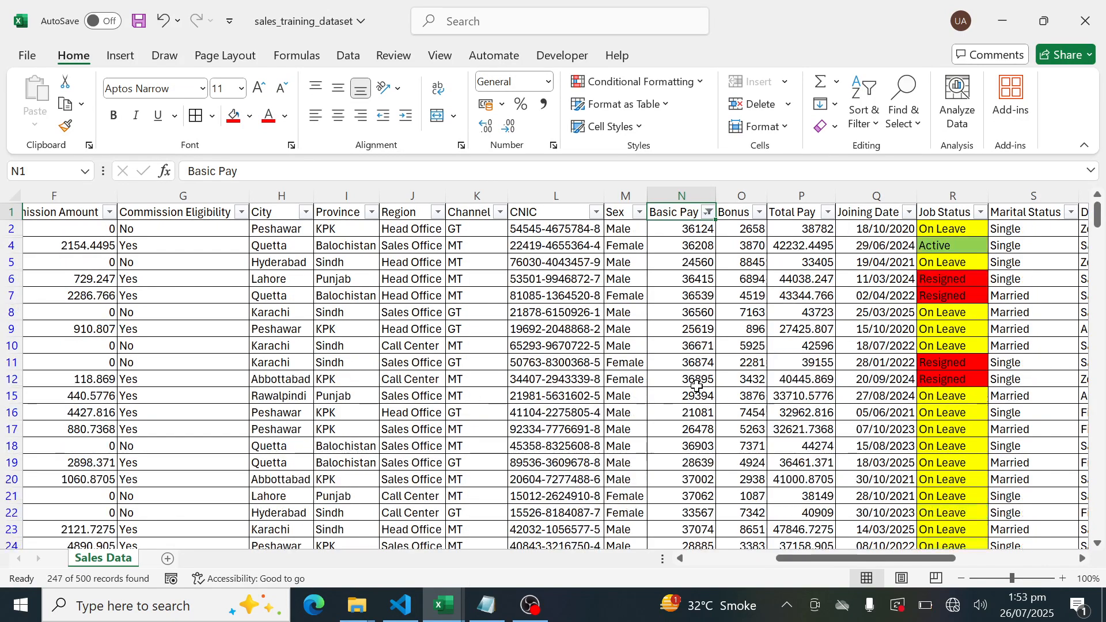
key("Down")
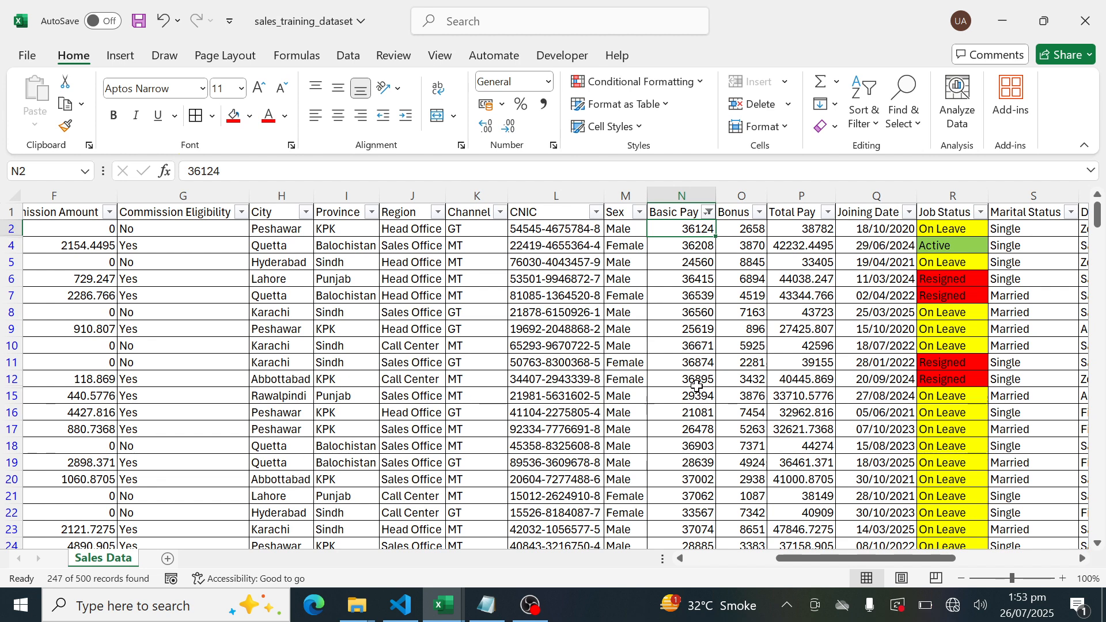
key("Up")
key("Down")
key("Down")
key("Down")
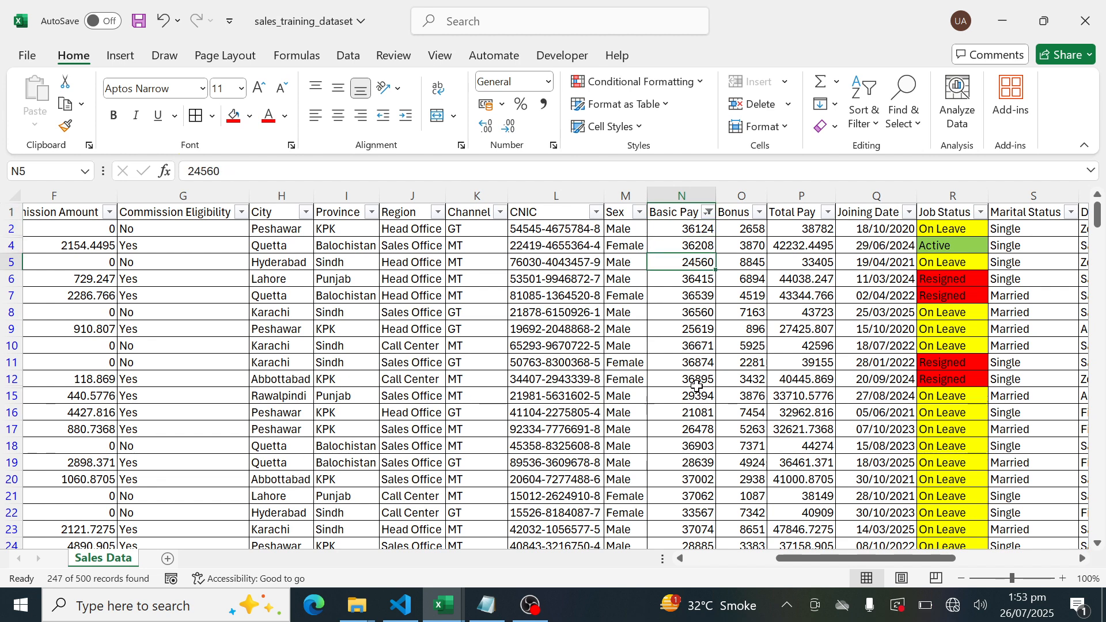
key("Up")
key("Up")
key("Up")
key("Down")
key("Down")
key("super+Down")
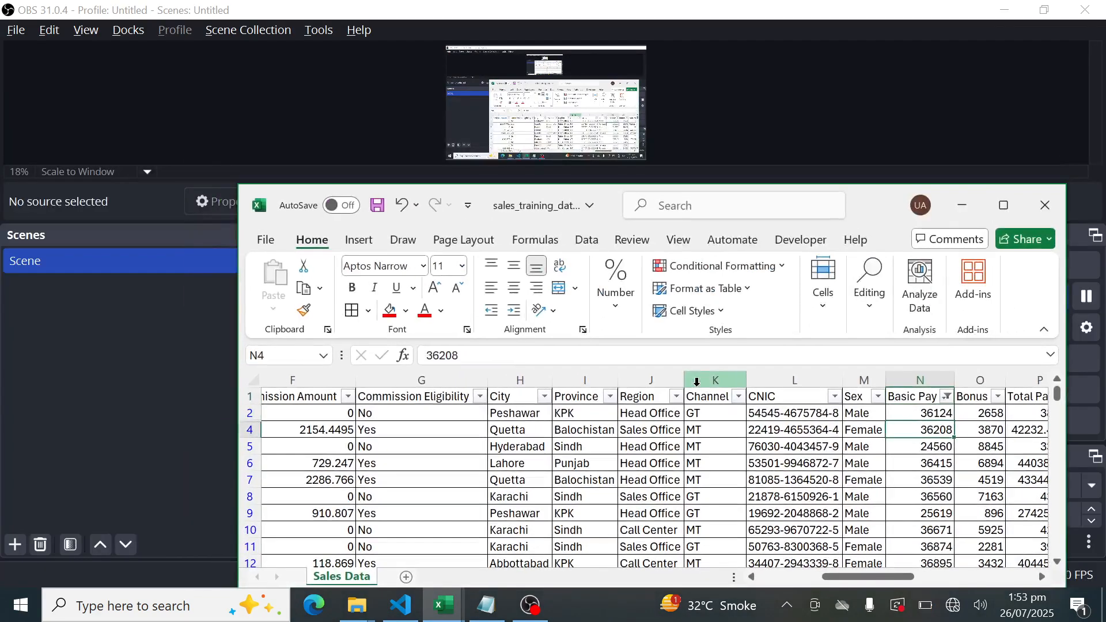
left_click(1004, 205)
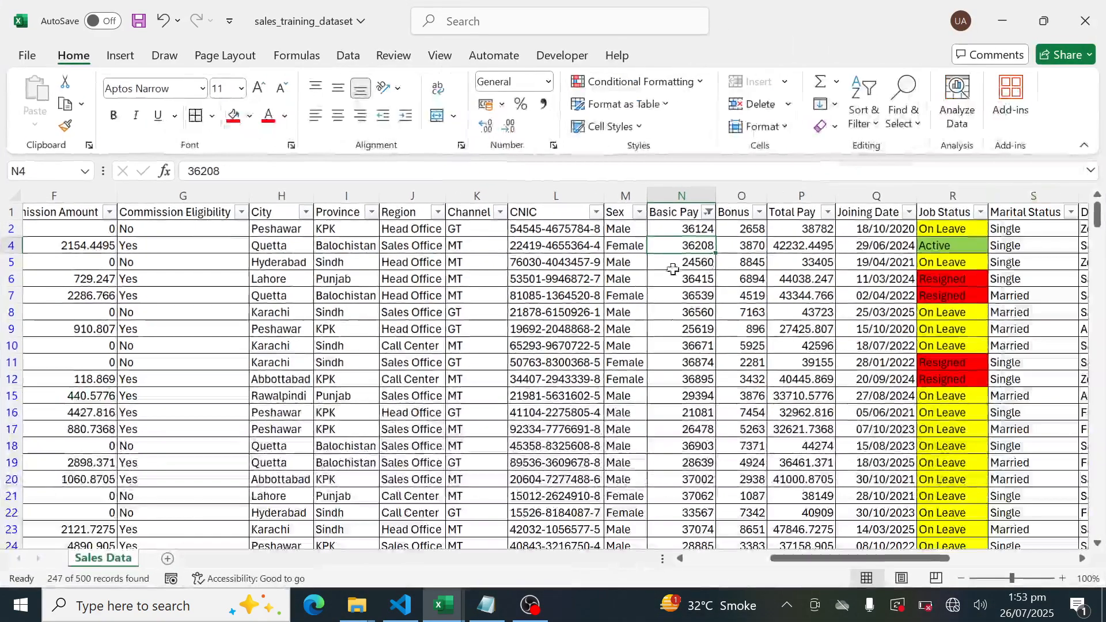
Review the number filter options of the Basic Pay column, leaving the list without choosing one.
left_click(709, 212)
mouse_move(673, 361)
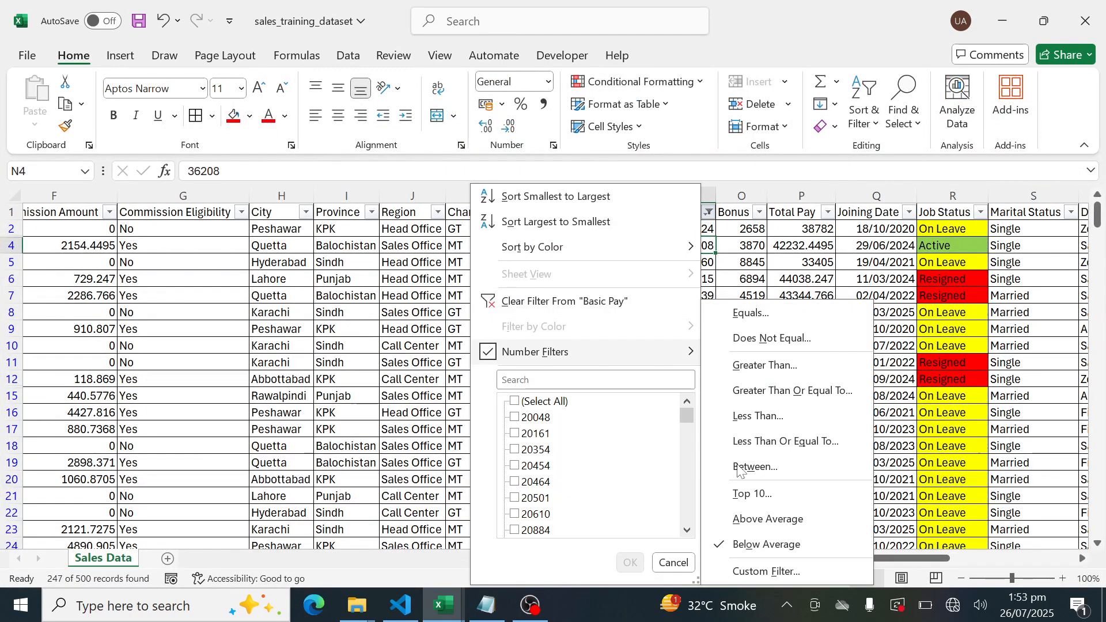
left_click(776, 247)
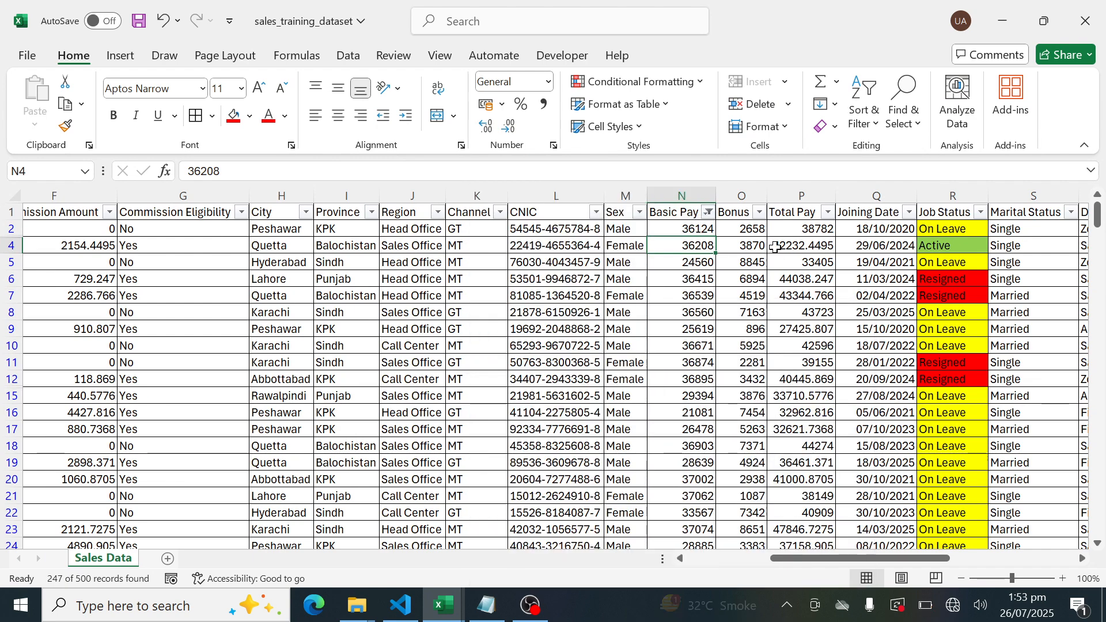
Examine the filtered dataset's columns along row 4, from Sales Person Name across to Joining Date.
key("Home")
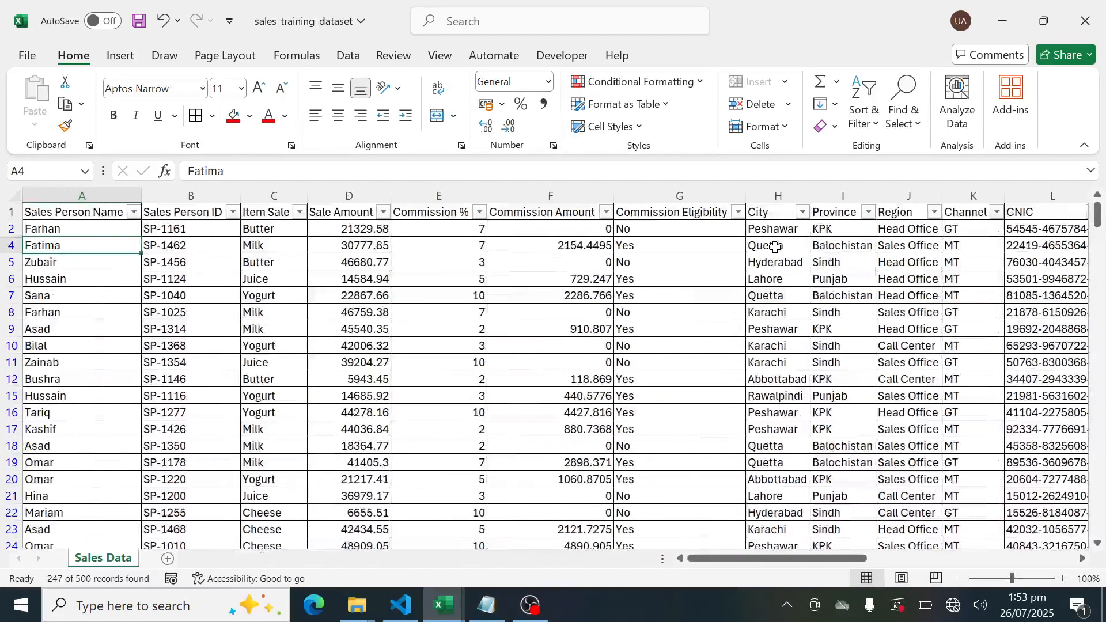
key("Right")
key("Right")
key("Right")
key("Right")
key("Right")
key("Right")
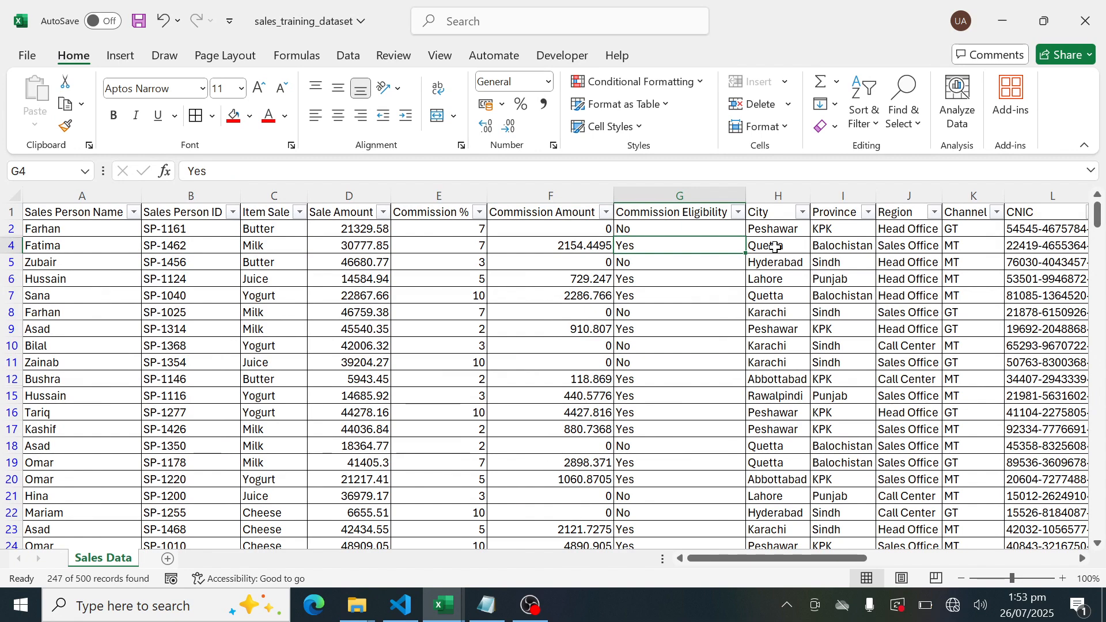
key("Right")
key("Right")
key("Right")
key("Right")
key("Right")
key("Right")
key("Right")
key("Left")
key("Left")
key("Left")
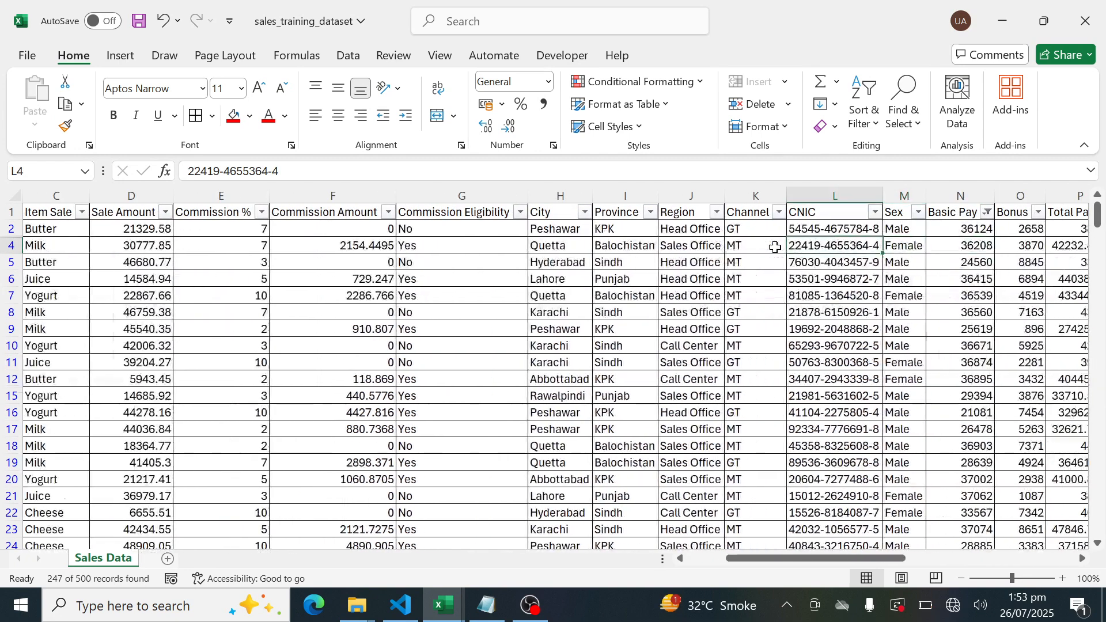
key("Home")
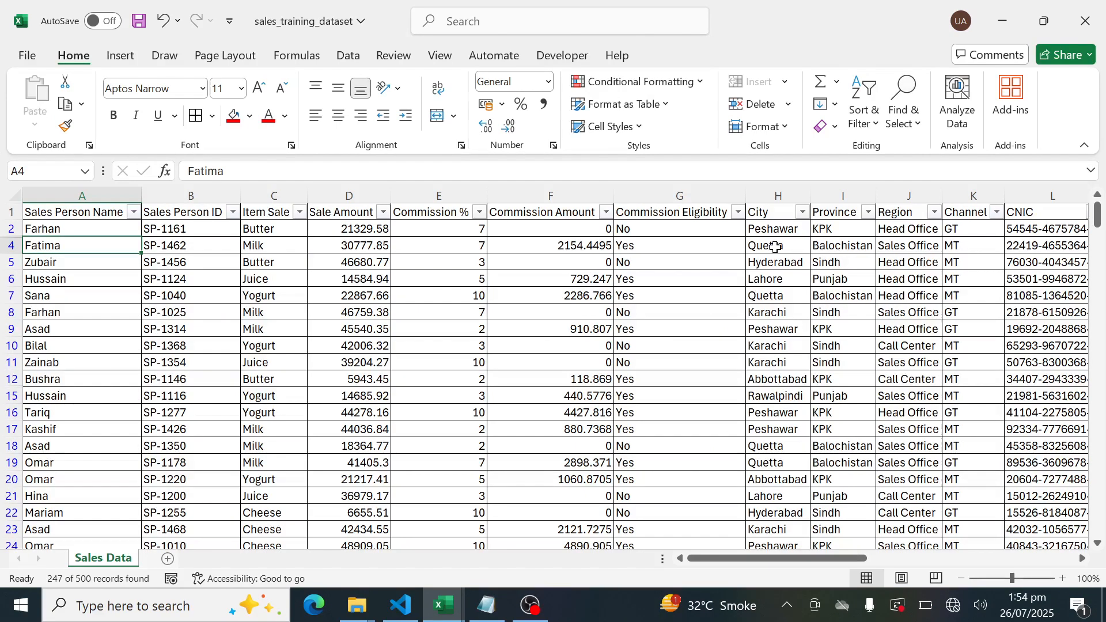
key("Right")
key("Right")
key("Right")
key("Right")
key("Right")
key("Right")
key("Right")
key("Right")
key("Right")
key("Right")
key("Right")
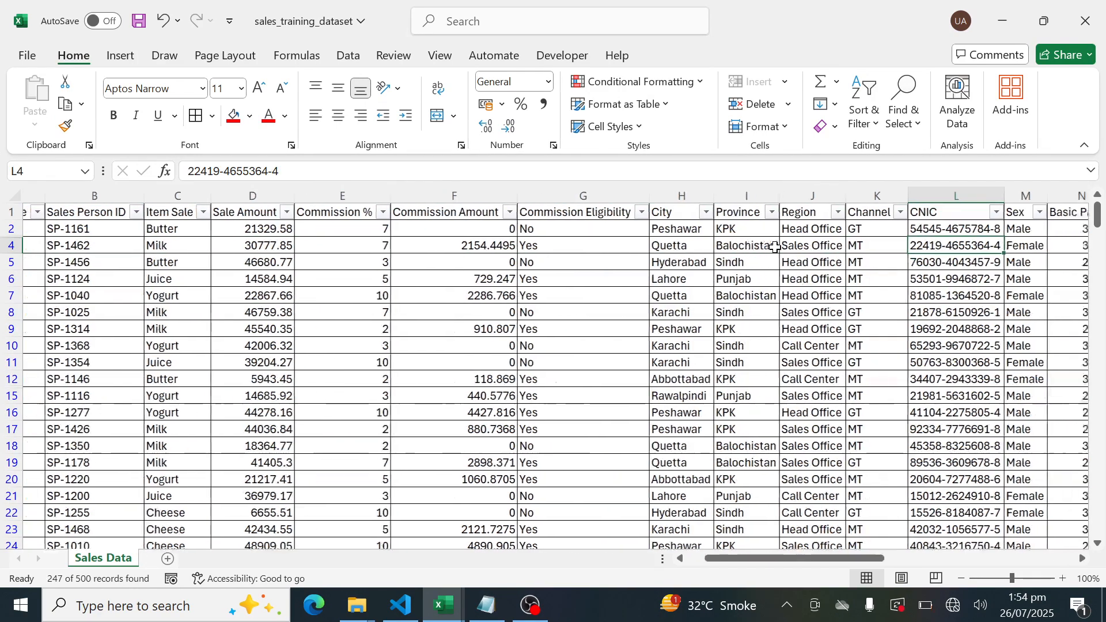
key("Right")
key("Right")
key("Right")
key("Right")
key("Right")
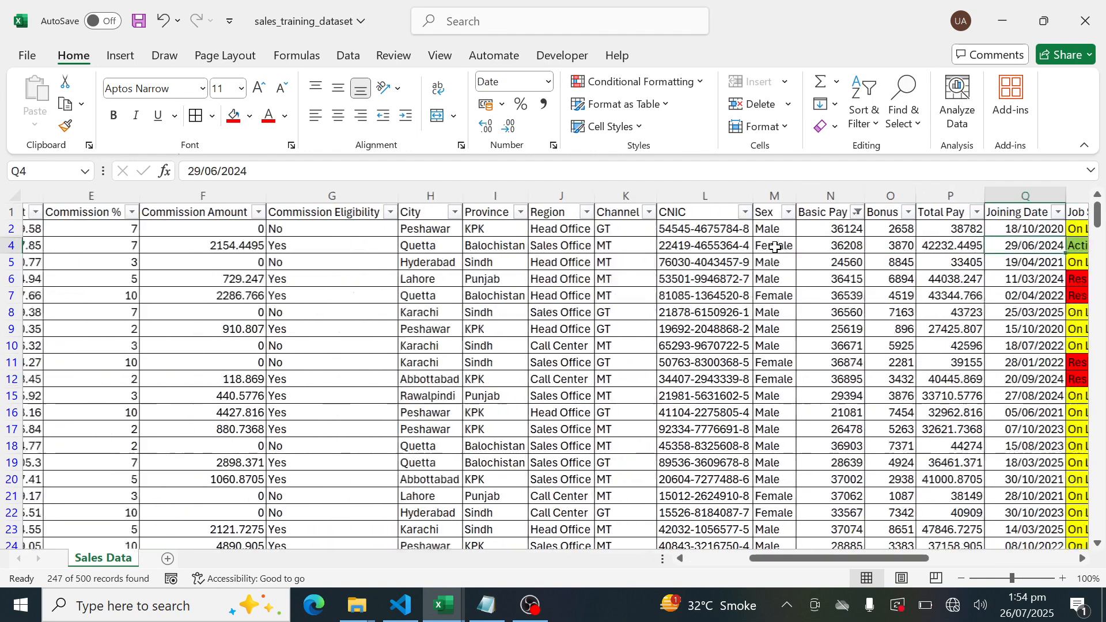
key("Right")
key("Left")
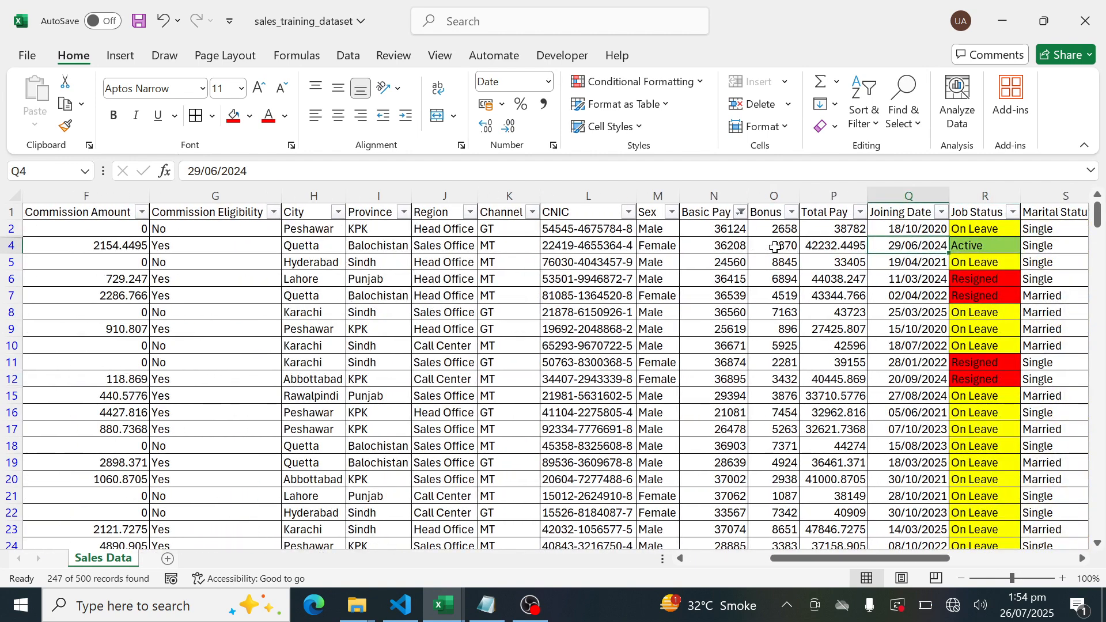
key("alt+Tab")
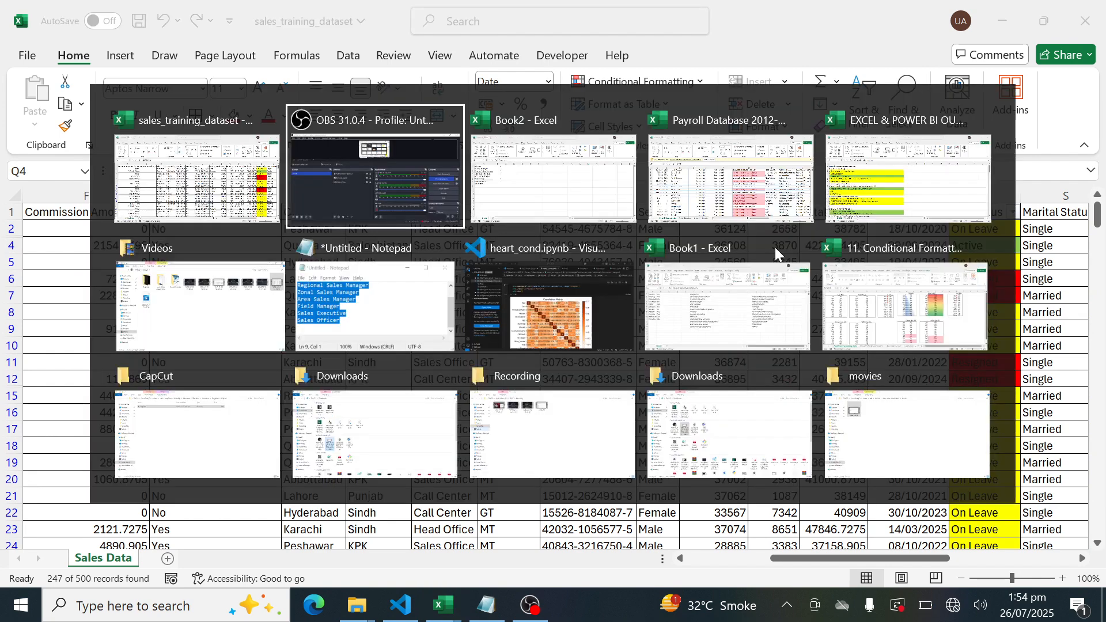